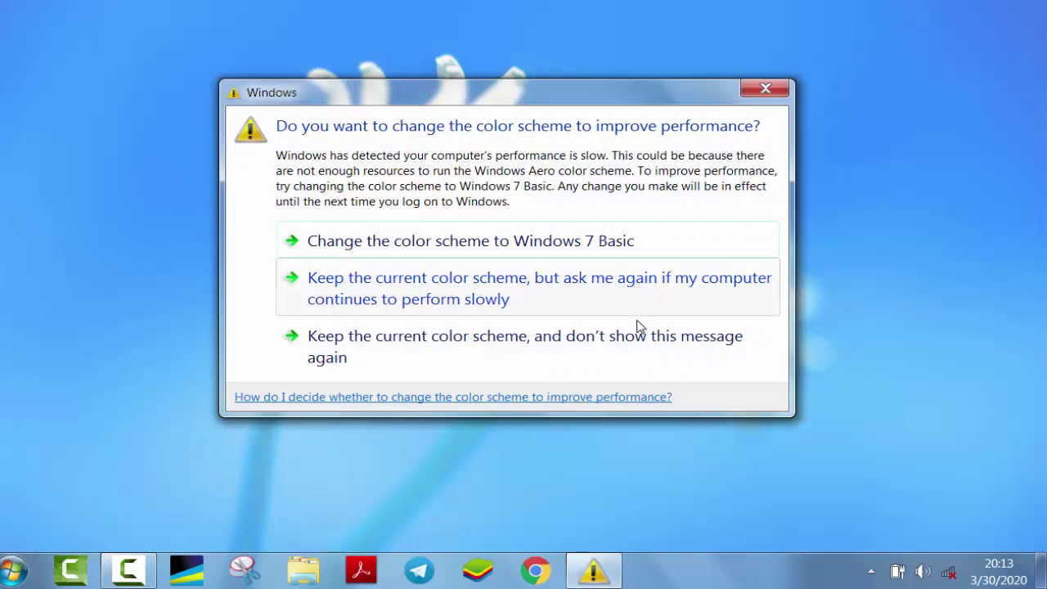
# Keep the current colour scheme and stop the performance warning from appearing again
pyautogui.click(655, 346)
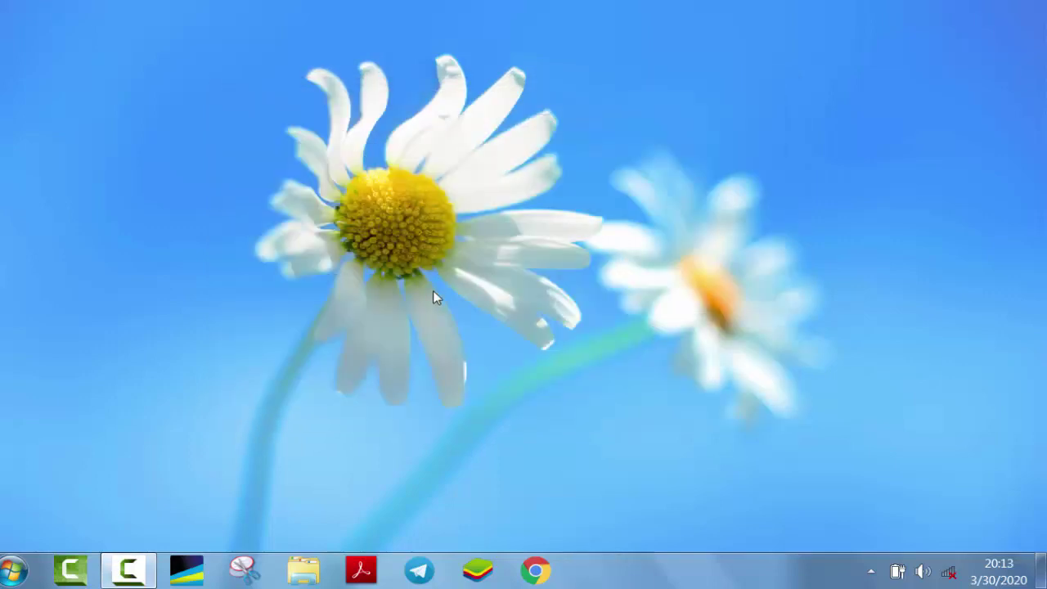
# Browse All Programs, return to the main list, and reopen the Start menu showing Word 2016
pyautogui.click(18, 577)
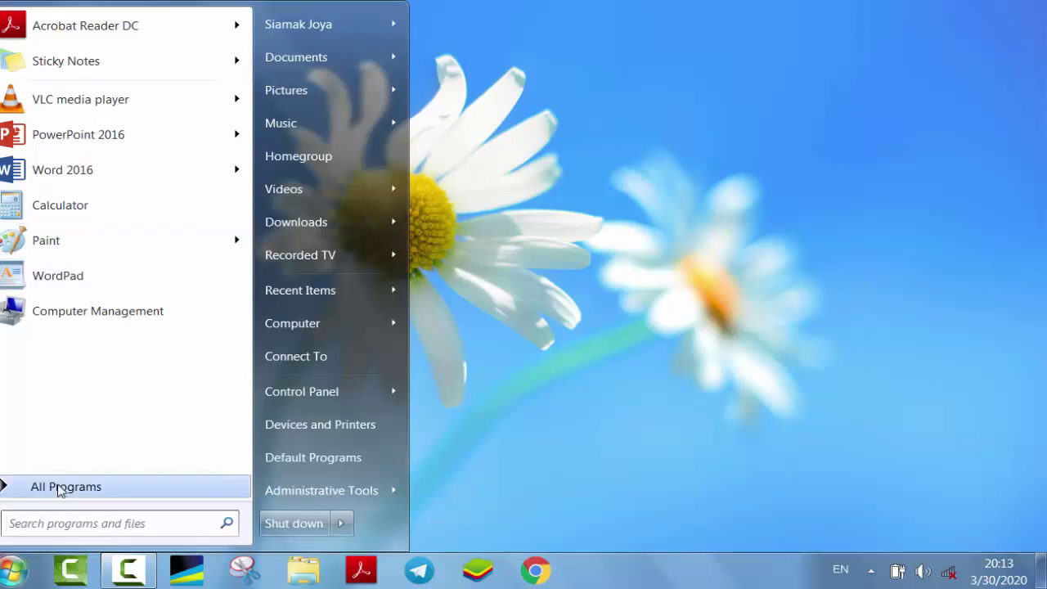
pyautogui.click(58, 489)
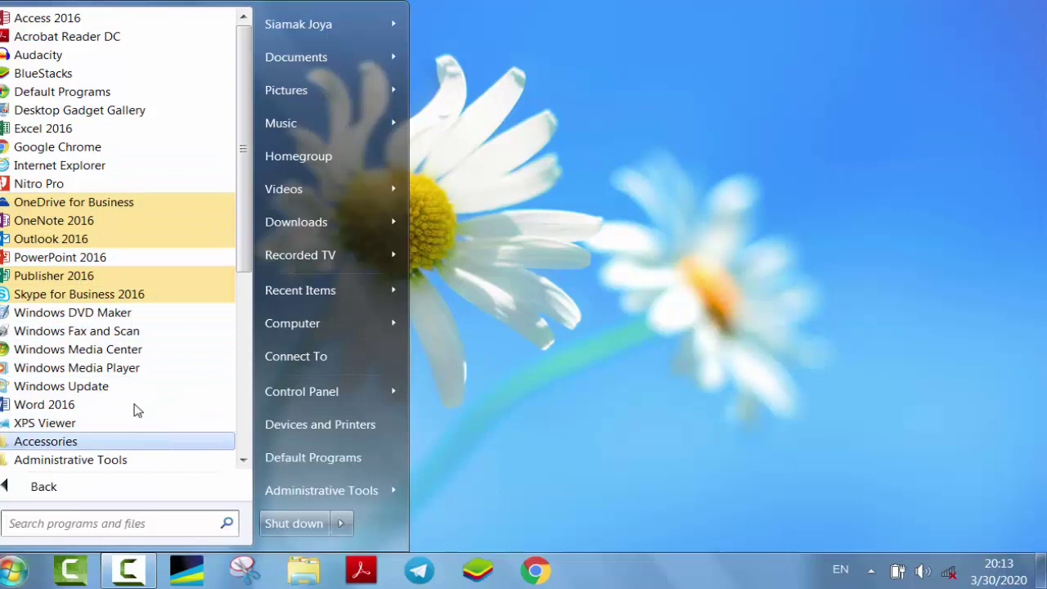
pyautogui.click(151, 498)
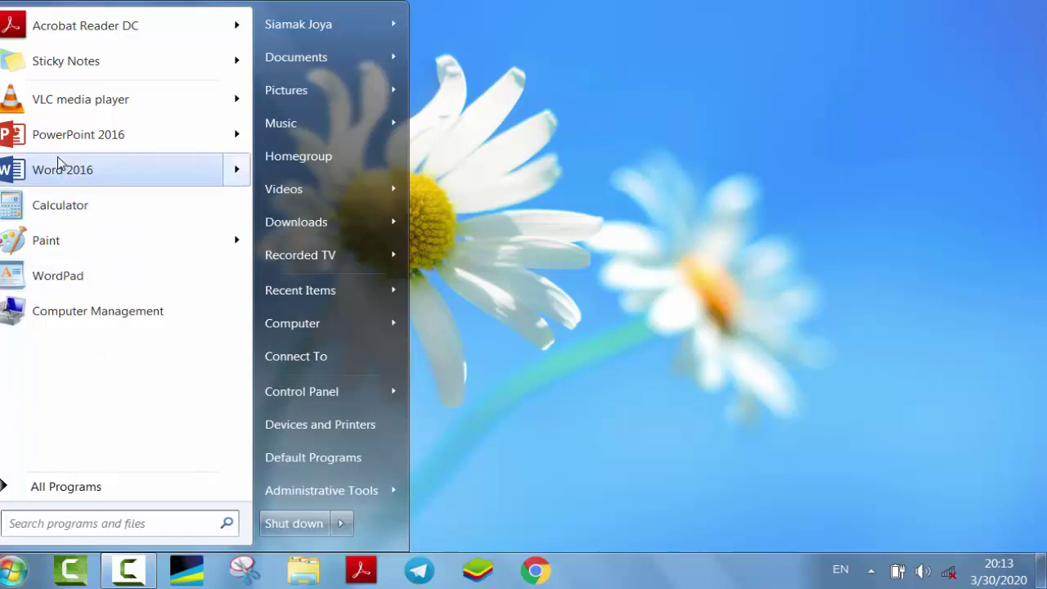
pyautogui.moveTo(32, 168)
pyautogui.mouseDown()
pyautogui.moveTo(305, 260)
pyautogui.moveTo(381, 304)
pyautogui.moveTo(548, 218)
pyautogui.mouseUp()
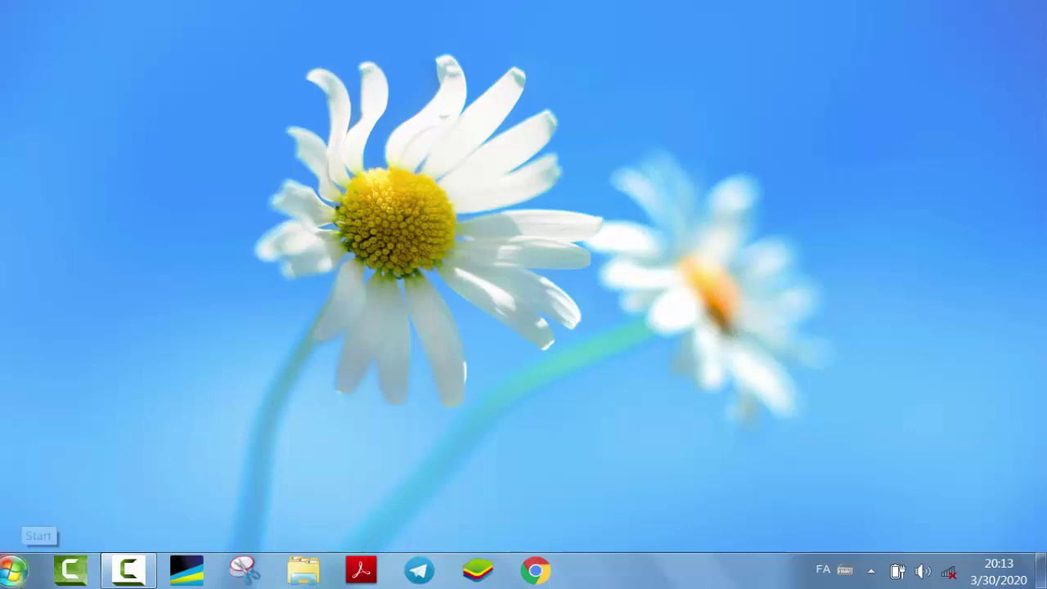
pyautogui.click(14, 571)
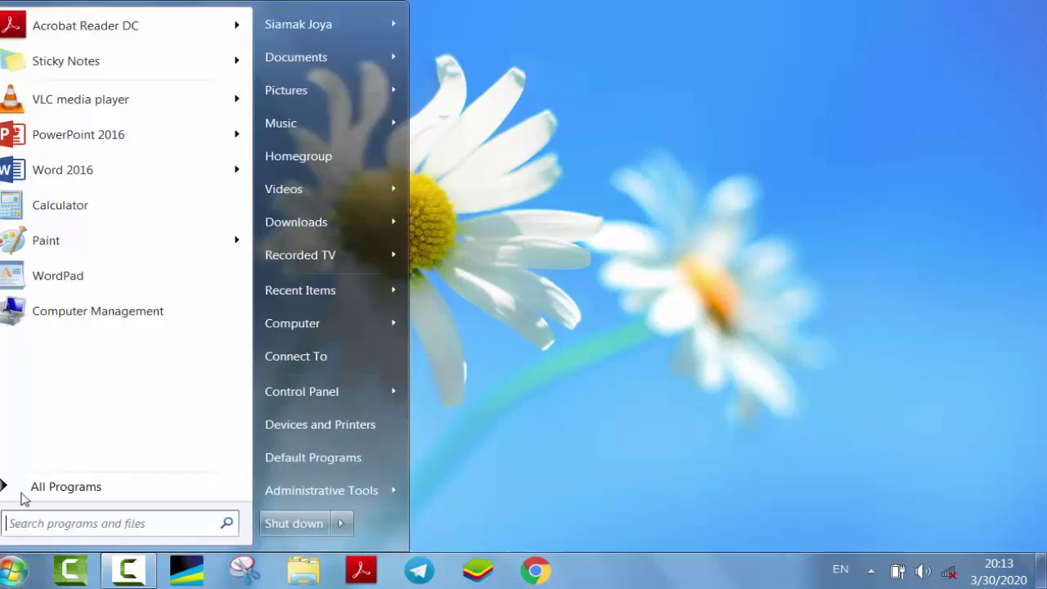
# Pin Word 2016 to the taskbar from its Start-menu context menu, then close the menu
pyautogui.rightClick(95, 167)
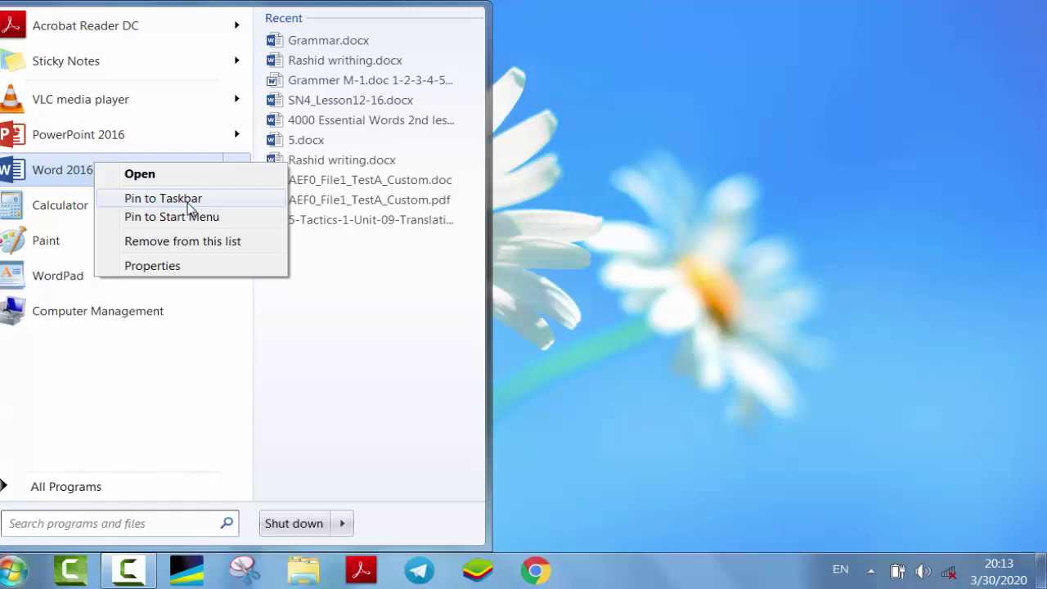
pyautogui.click(164, 199)
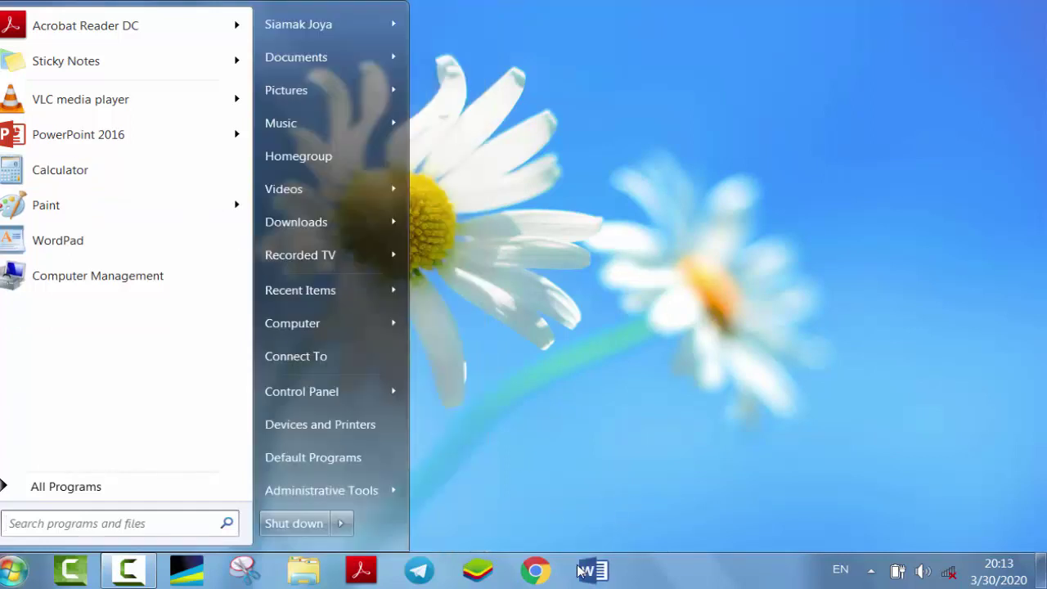
pyautogui.click(600, 382)
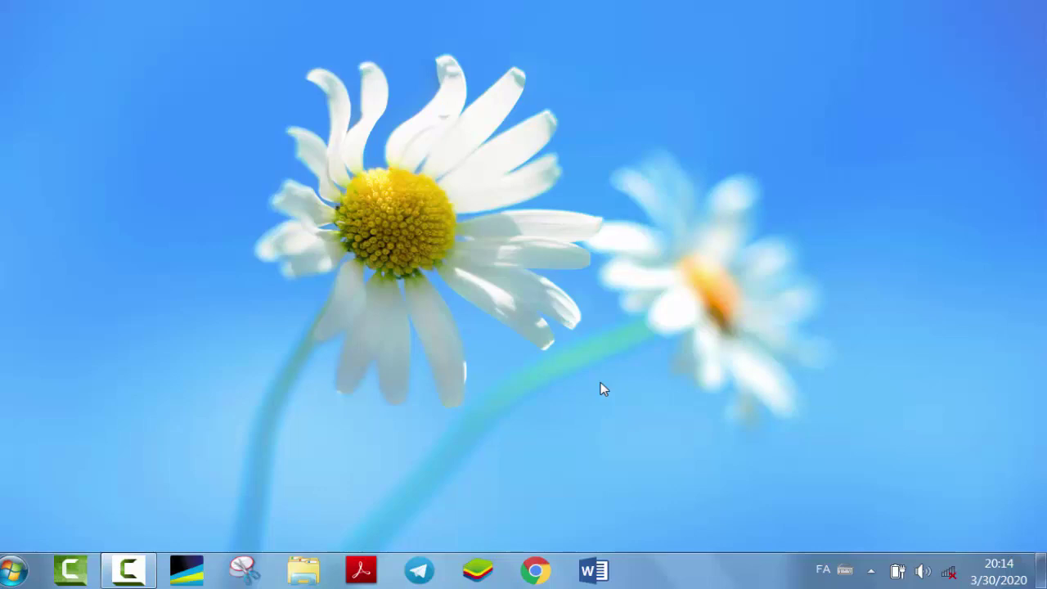
# Run the winword command from the Run dialog after switching the keyboard to English
pyautogui.press('super+r')
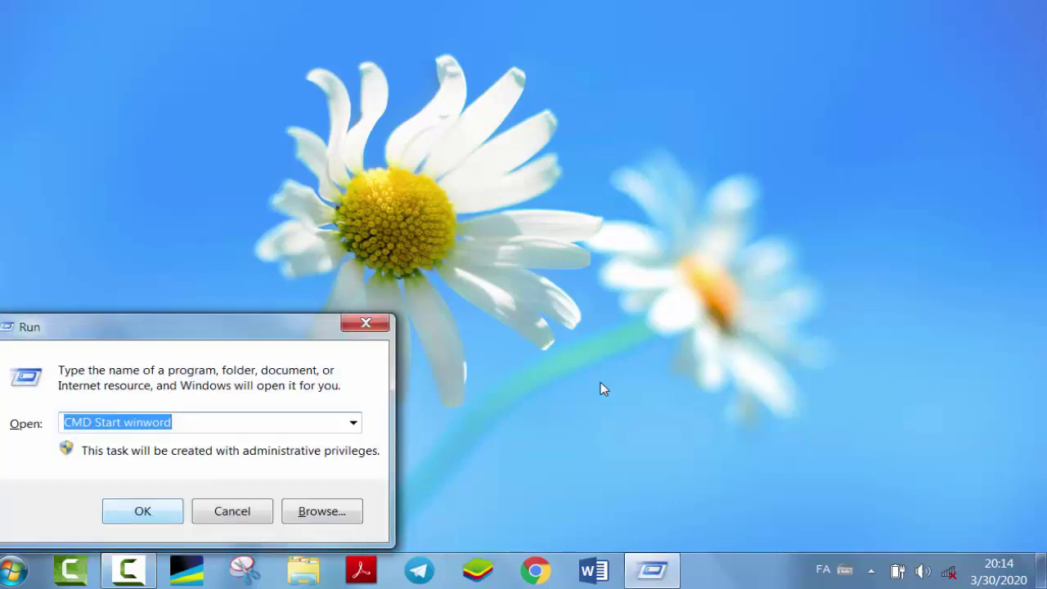
pyautogui.press('BackSpace')
pyautogui.write('زپی')
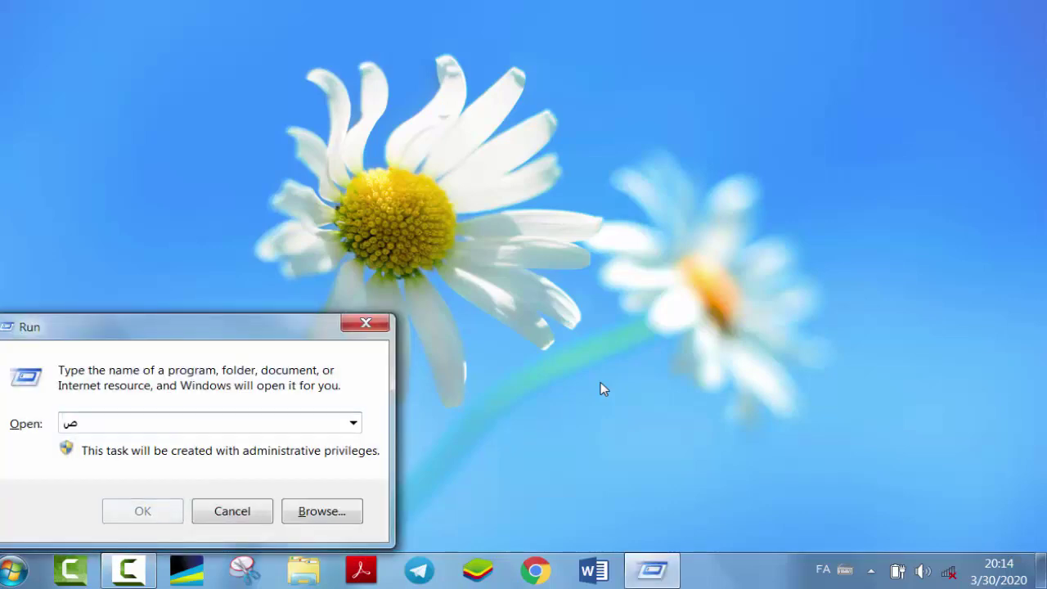
pyautogui.press('BackSpace')
pyautogui.press('BackSpace')
pyautogui.press('BackSpace')
pyautogui.hotkey('alt', 'shift')
pyautogui.write('win')
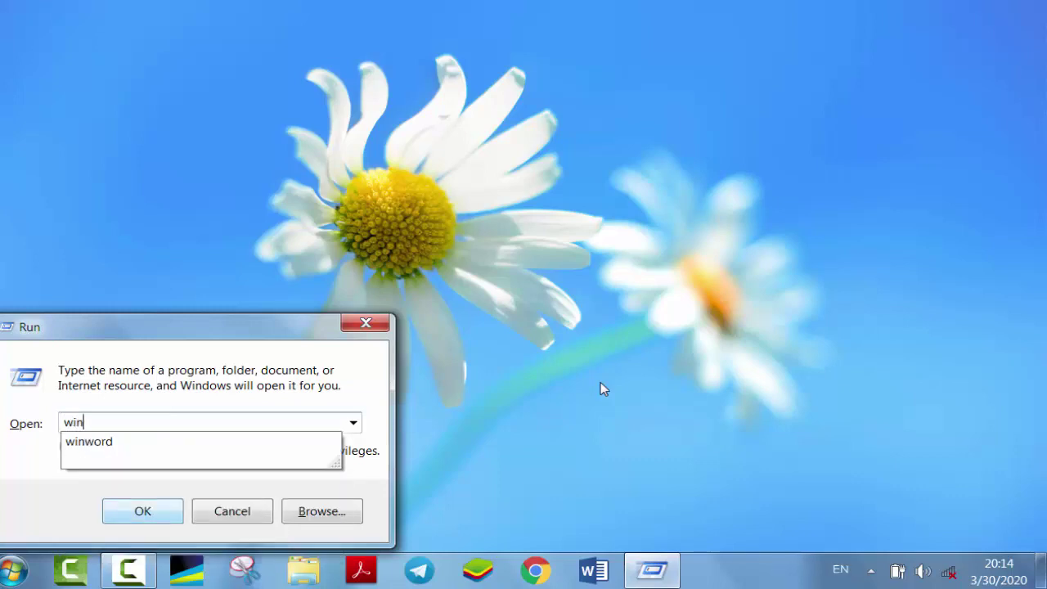
pyautogui.write('w')
pyautogui.write('ord')
pyautogui.press('Return')
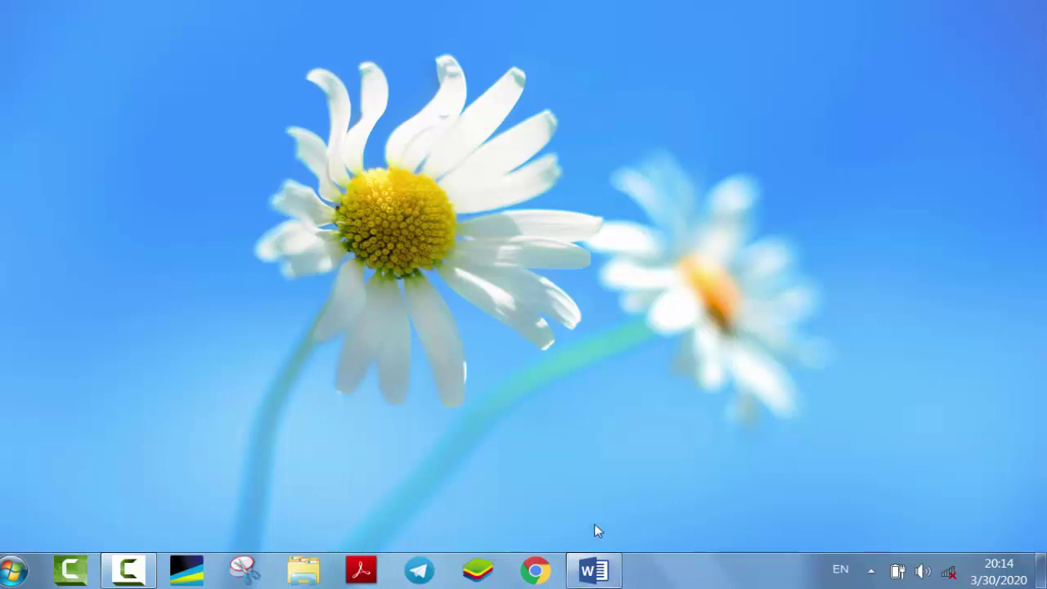
pyautogui.rightClick(743, 339)
pyautogui.moveTo(840, 479)
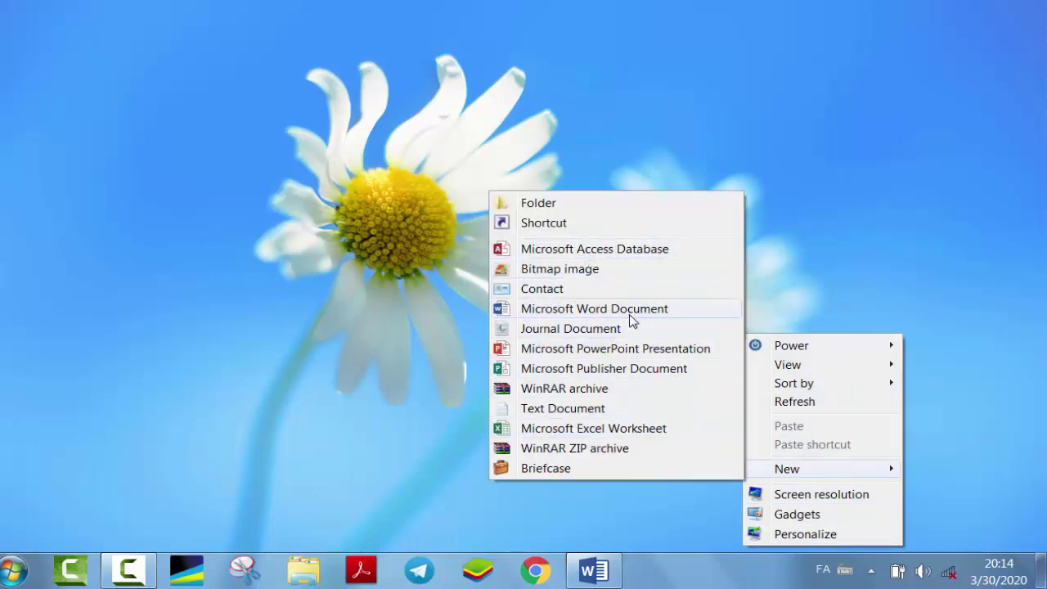
pyautogui.click(927, 152)
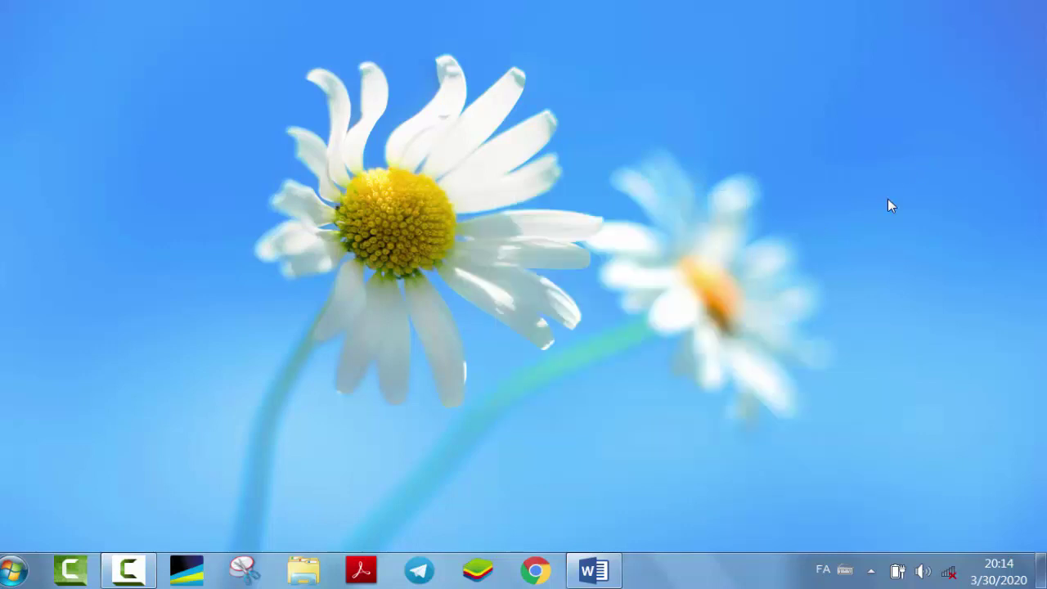
# Launch Word from its taskbar icon and browse the template gallery on the start screen
pyautogui.click(600, 572)
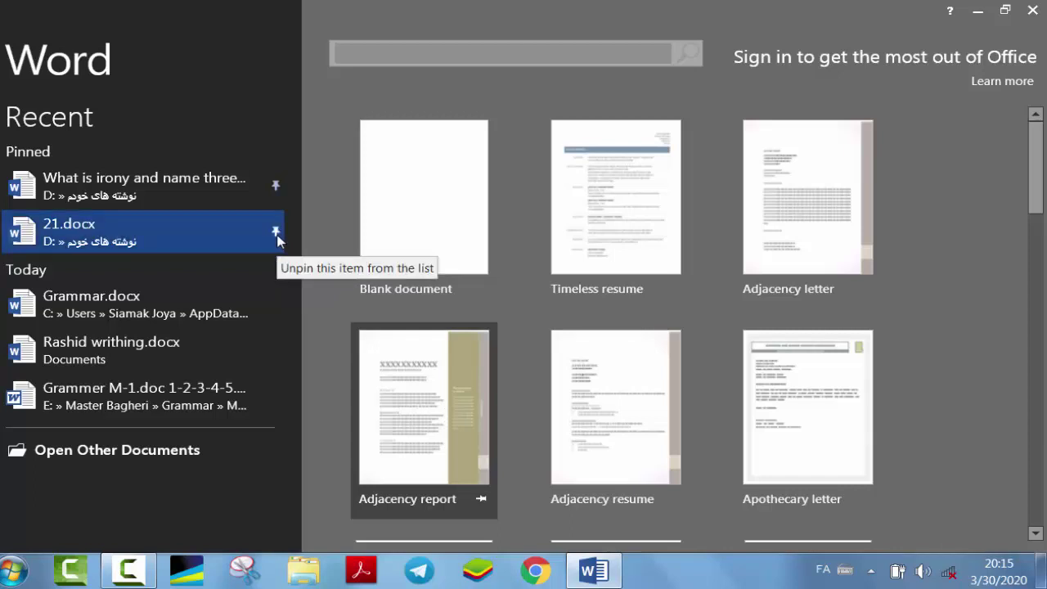
pyautogui.click(277, 232)
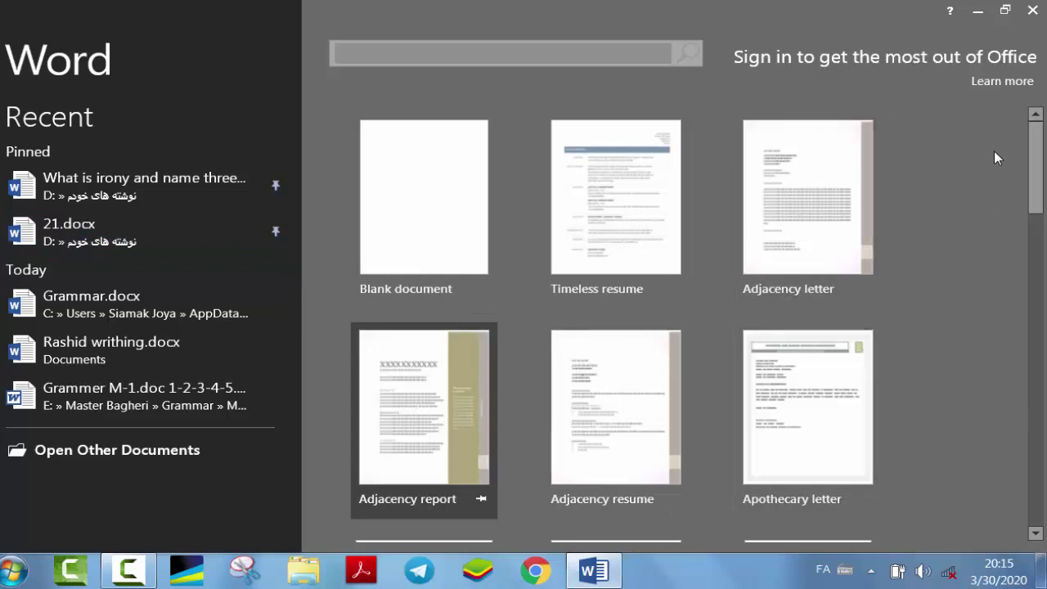
pyautogui.moveTo(1042, 195)
pyautogui.mouseDown()
pyautogui.moveTo(1033, 386)
pyautogui.moveTo(1034, 187)
pyautogui.moveTo(1030, 296)
pyautogui.mouseUp()
pyautogui.scroll(10, 426, 204)
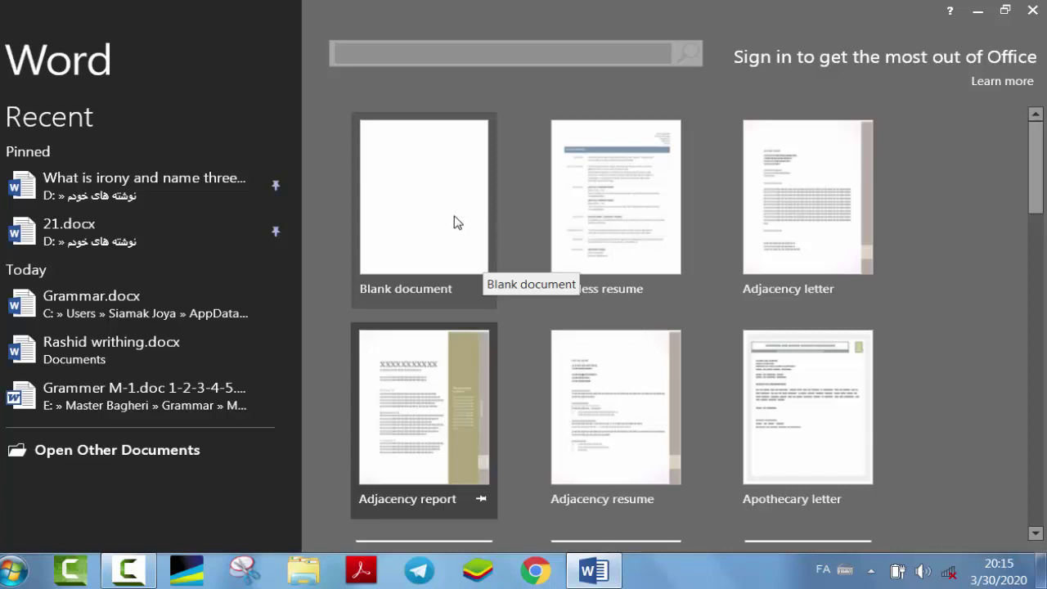
# Create a blank document, type 'Word' in English, then erase it
pyautogui.click(458, 223)
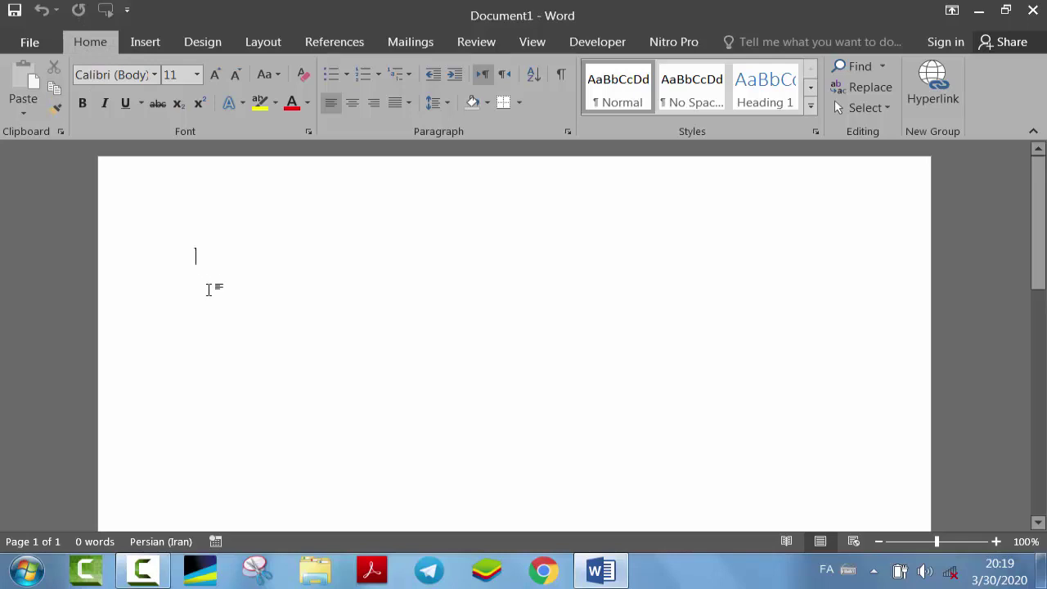
pyautogui.write('زتمس')
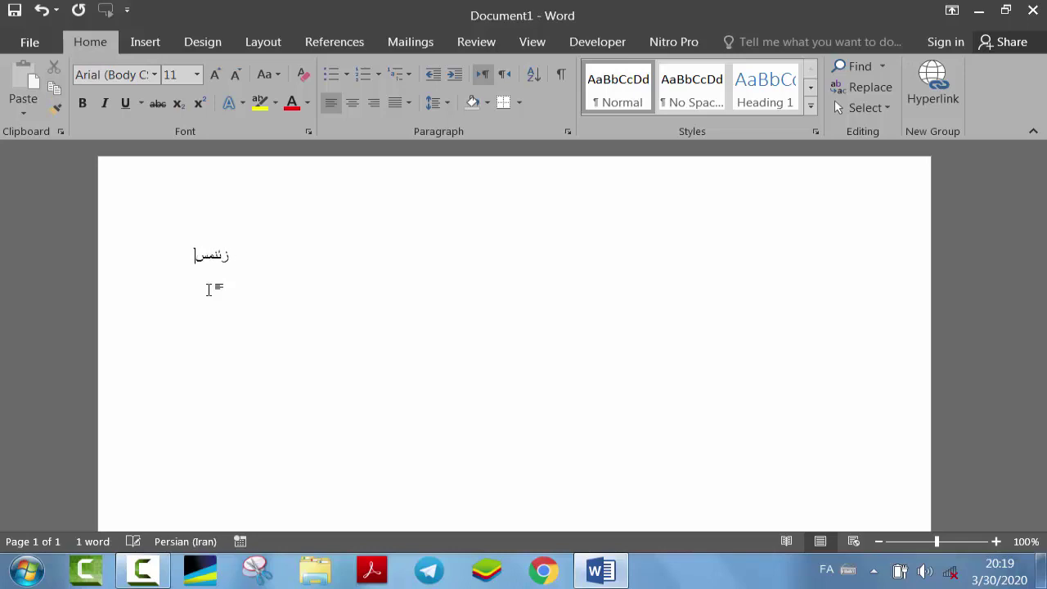
pyautogui.write('یتم')
pyautogui.hotkey('ctrl', 'z')
pyautogui.hotkey('ctrl', 'z')
pyautogui.hotkey('ctrl', 'z')
pyautogui.hotkey('ctrl', 'z')
pyautogui.hotkey('alt', 'shift')
pyautogui.write('Word')
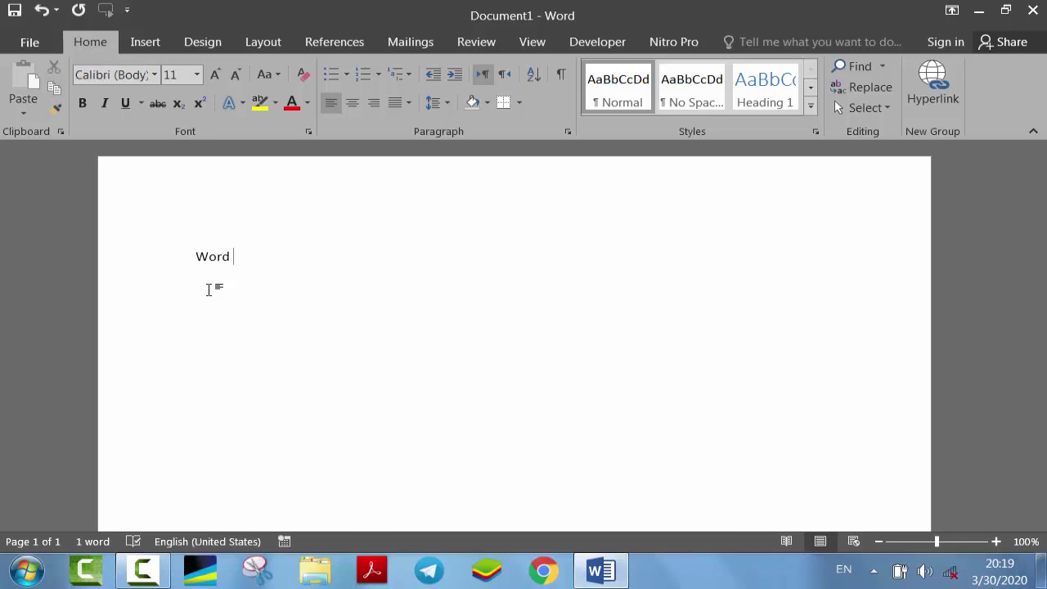
pyautogui.press('BackSpace')
pyautogui.press('BackSpace')
pyautogui.press('BackSpace')
pyautogui.press('BackSpace')
pyautogui.press('BackSpace')
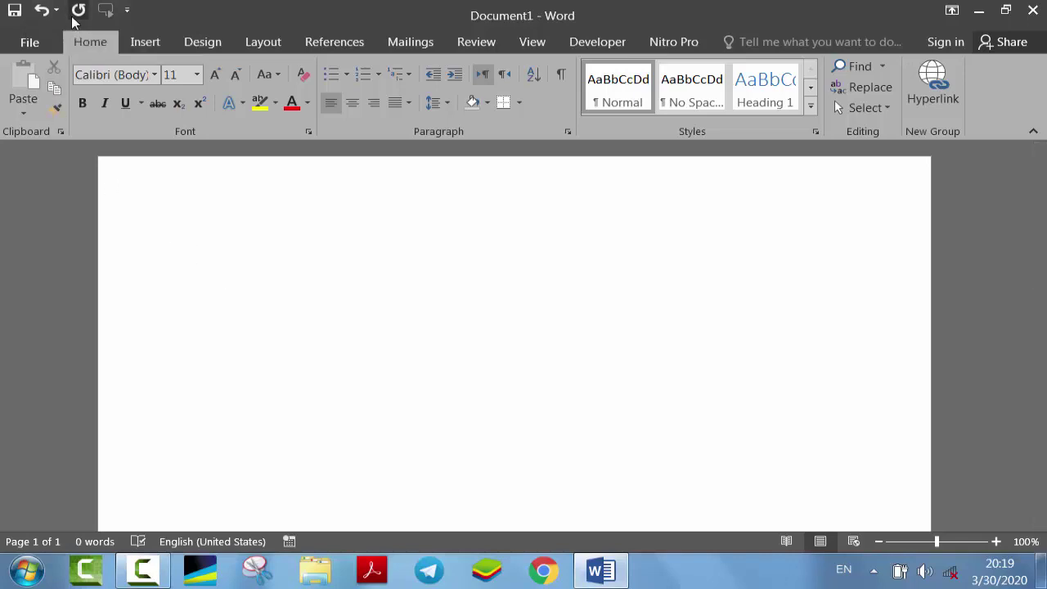
# Undo the deletion to restore 'Word', then undo twice to leave 'Wo'
pyautogui.click(42, 9)
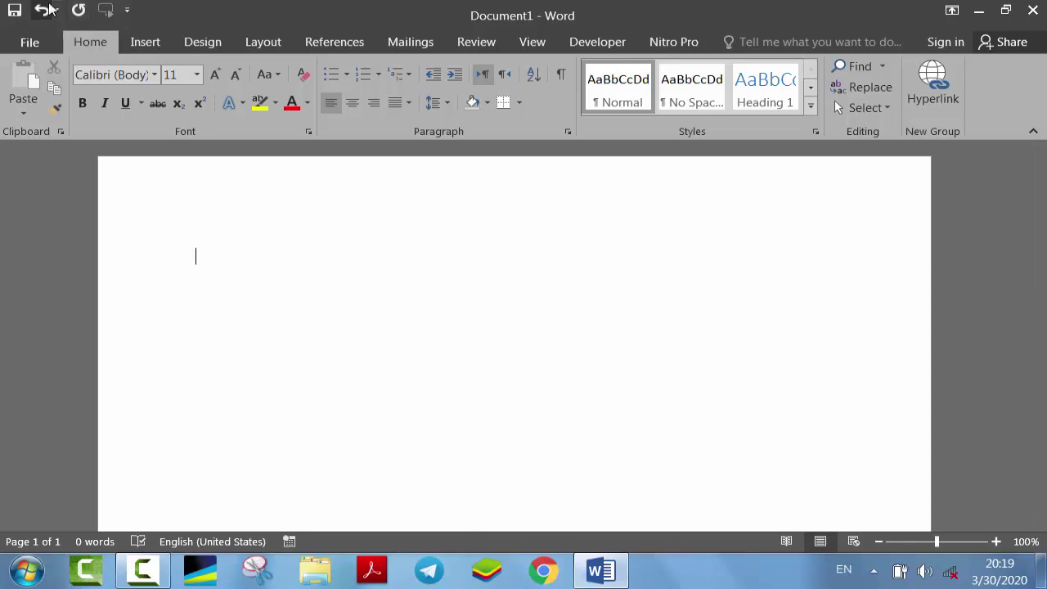
pyautogui.click(42, 9)
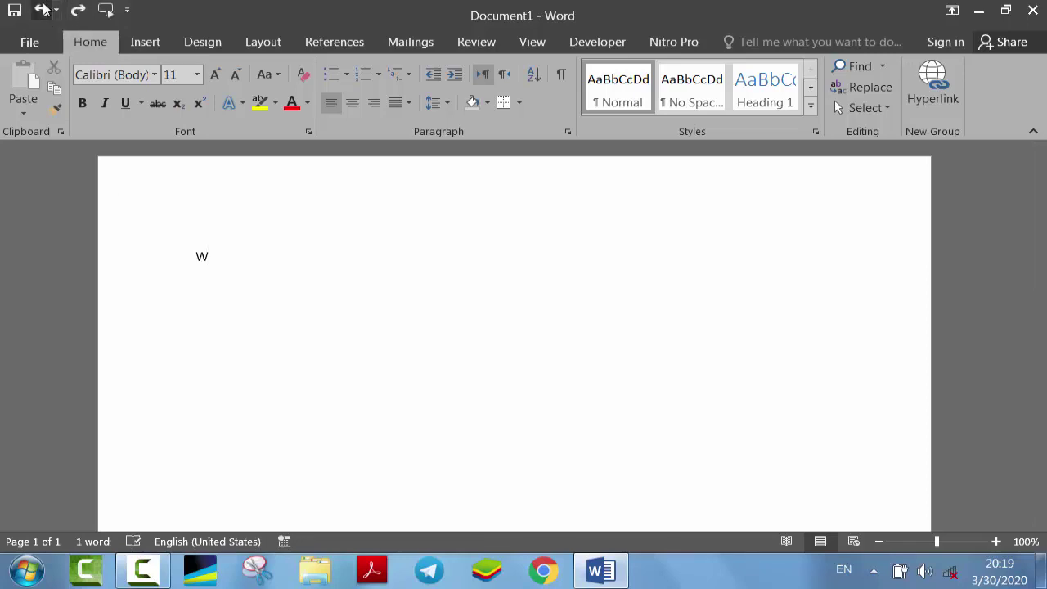
pyautogui.click(43, 9)
pyautogui.click(43, 9)
pyautogui.click(76, 10)
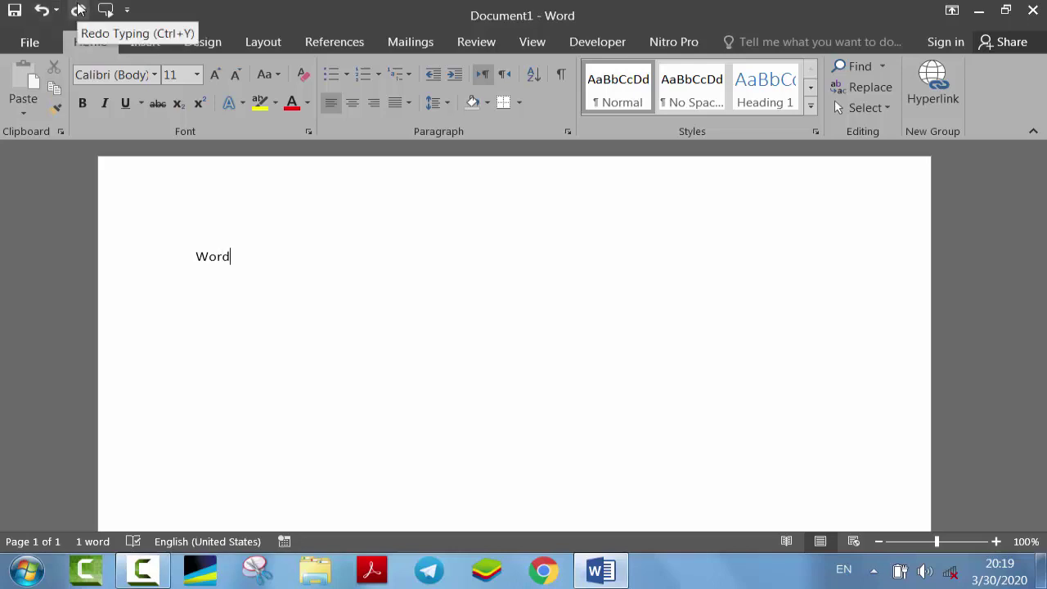
pyautogui.hotkey('ctrl', 'z')
pyautogui.hotkey('ctrl', 'z')
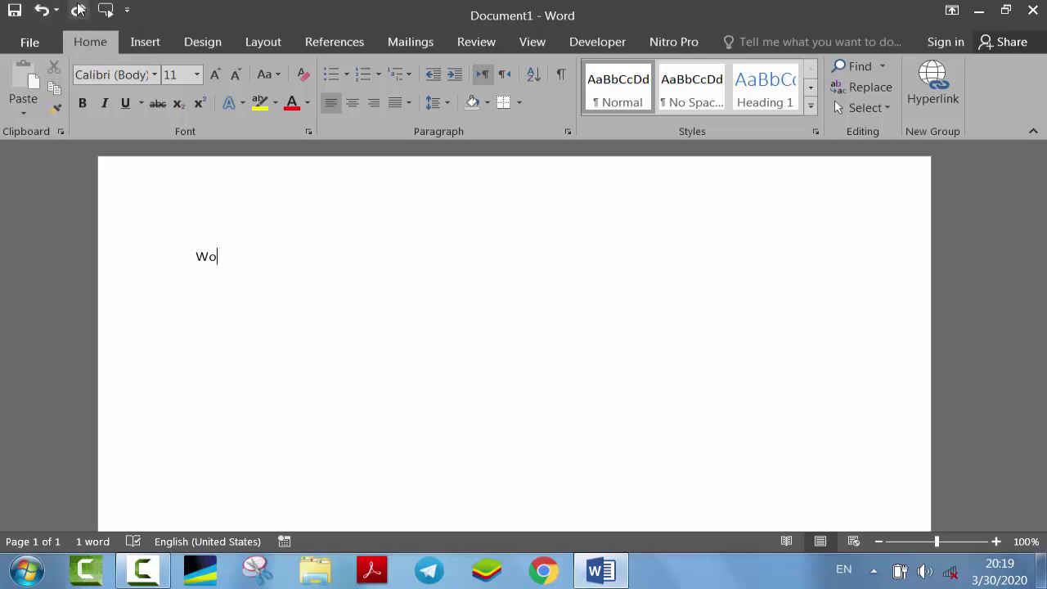
pyautogui.hotkey('ctrl', 'z')
pyautogui.hotkey('ctrl', 'z')
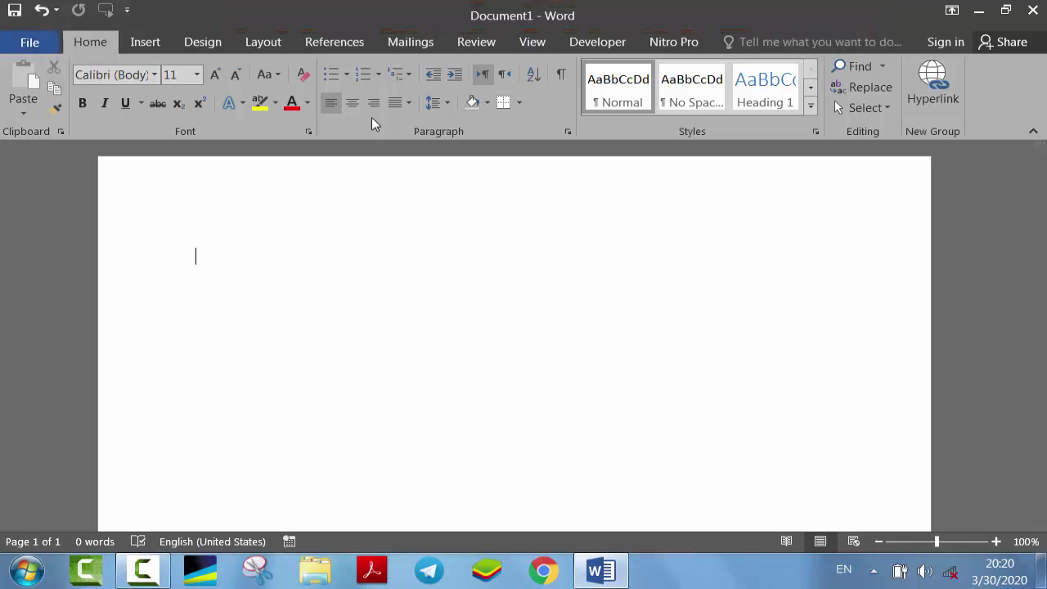
# Save the blank document through Save As, replacing the default name Doc1 with 'word'
pyautogui.hotkey('alt', 'f')
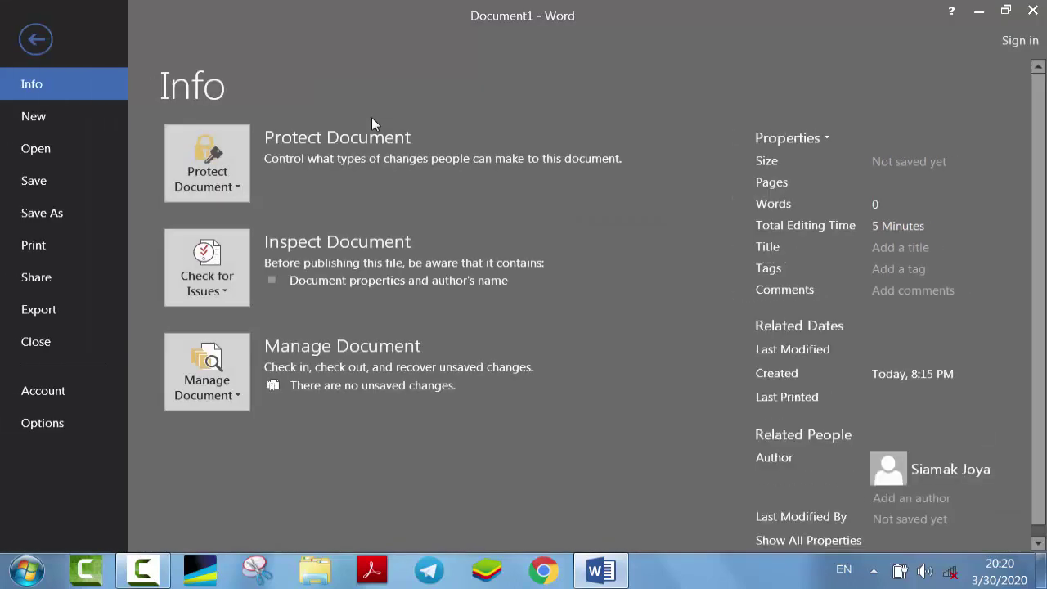
pyautogui.press('Up')
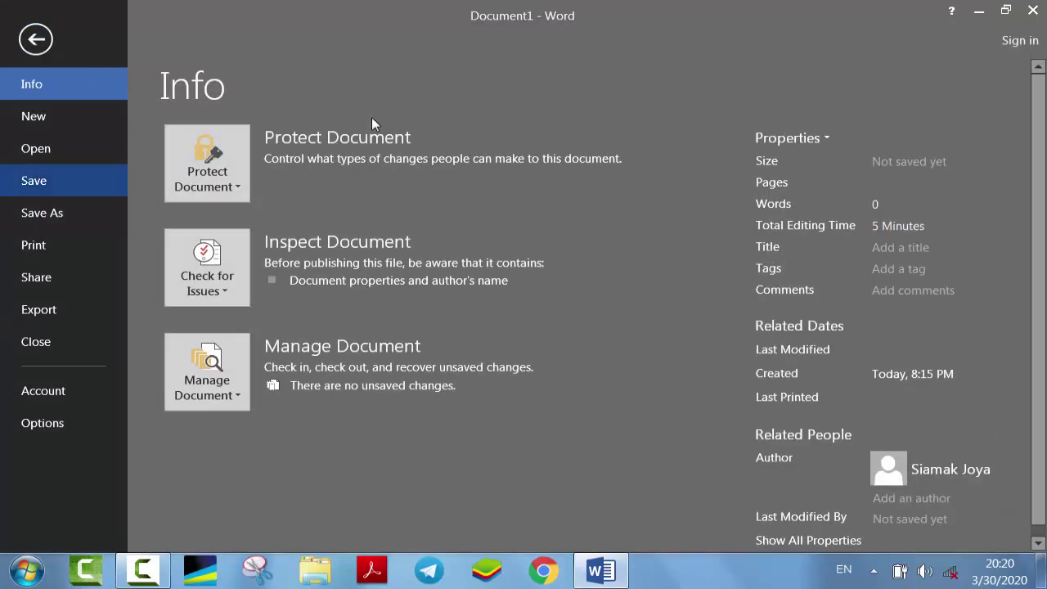
pyautogui.press('Return')
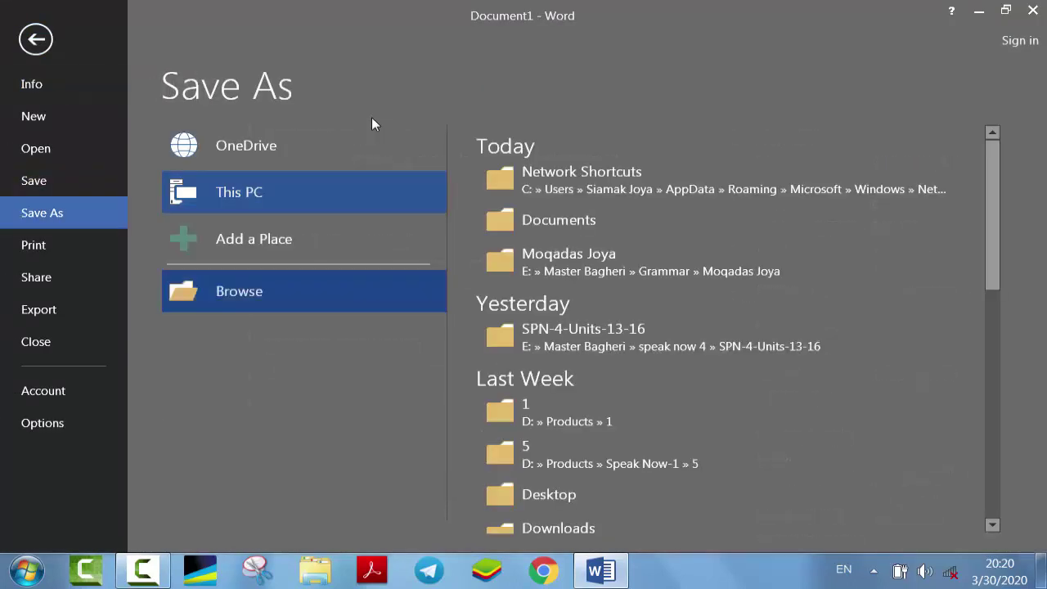
pyautogui.press('Return')
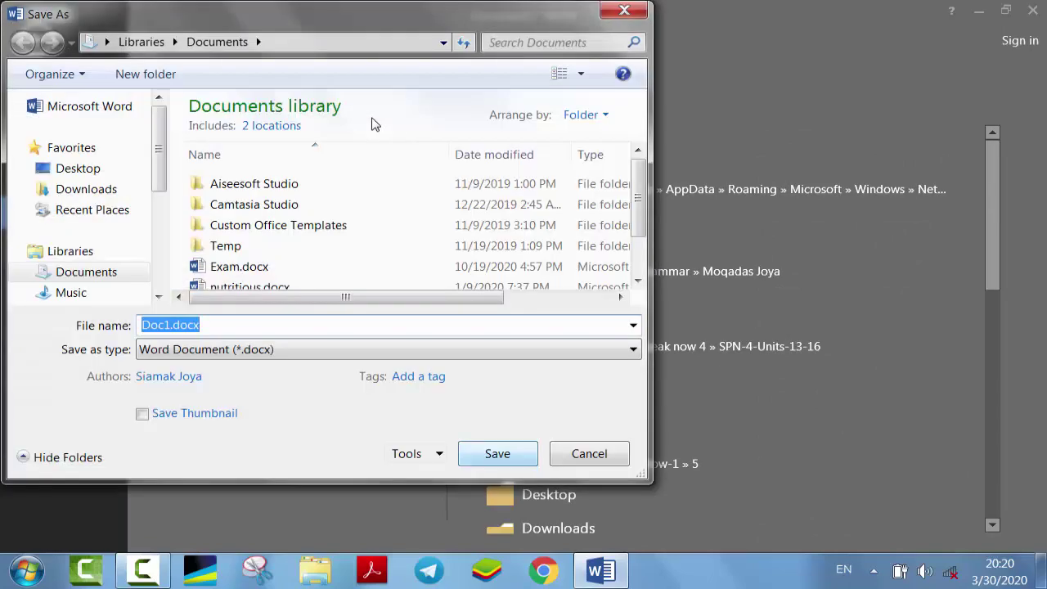
pyautogui.hotkey('ctrl', 'Left')
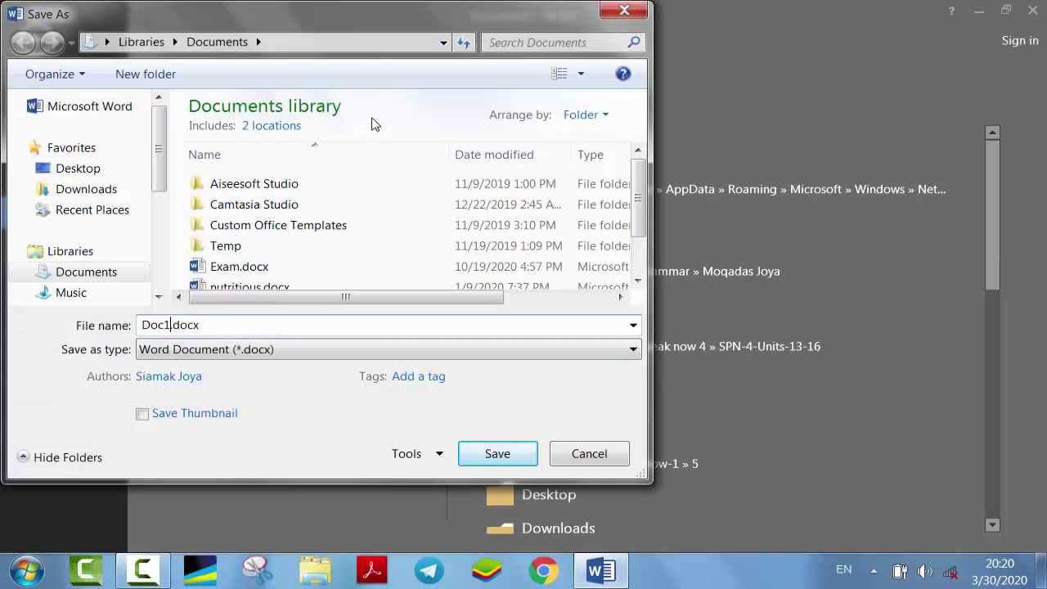
pyautogui.press('BackSpace')
pyautogui.press('BackSpace')
pyautogui.press('BackSpace')
pyautogui.press('BackSpace')
pyautogui.write('word')
pyautogui.press('Return')
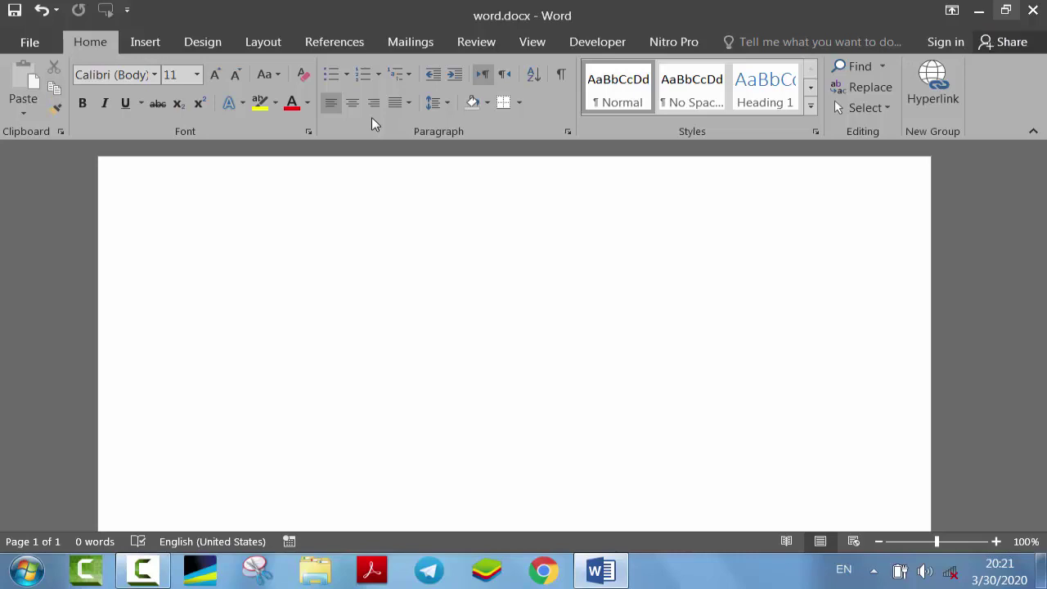
pyautogui.press('super+Down')
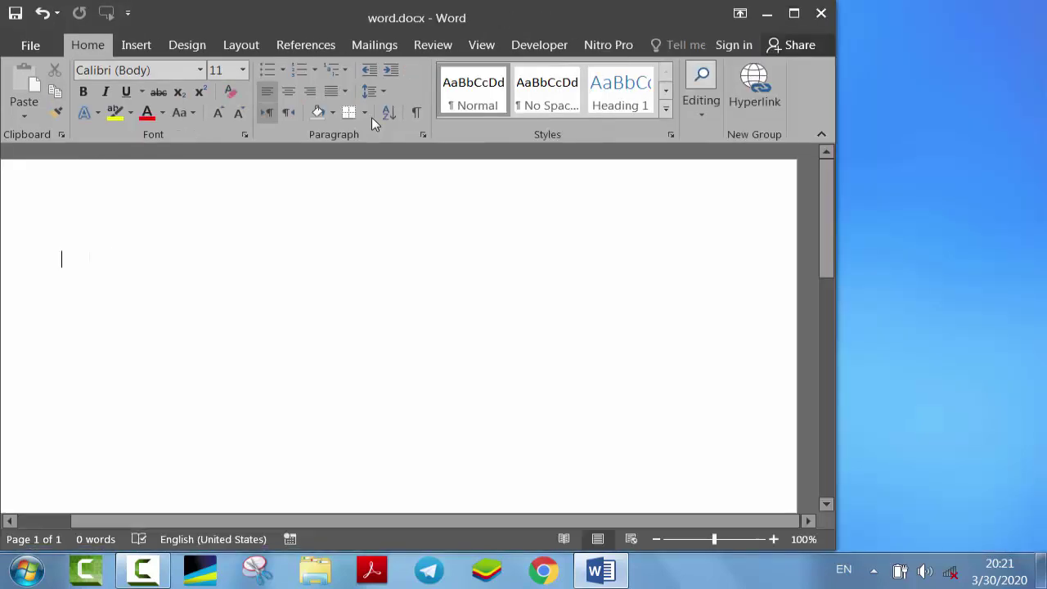
pyautogui.press('super+Up')
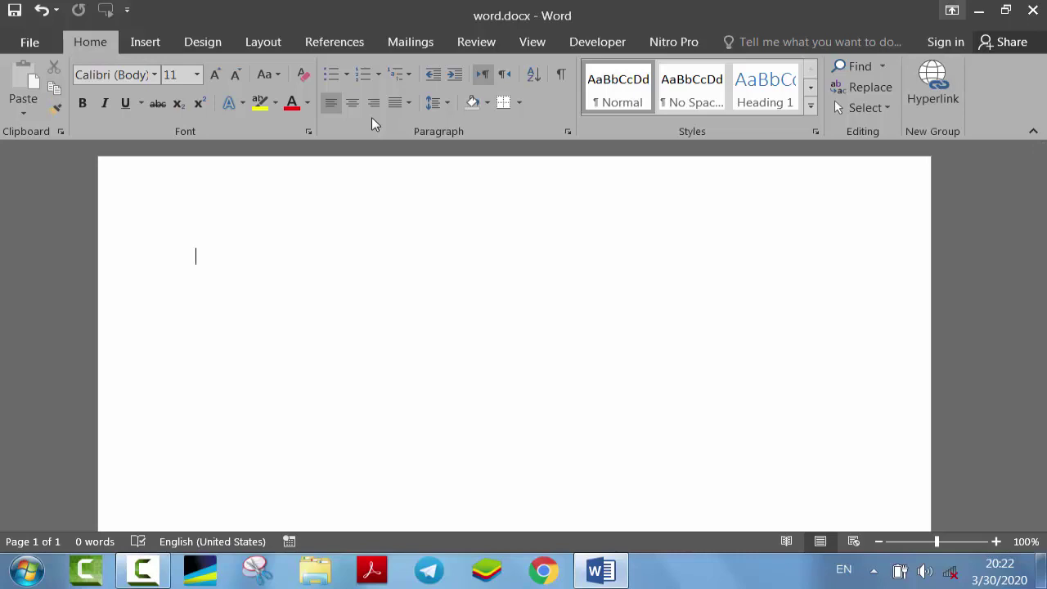
pyautogui.click(952, 11)
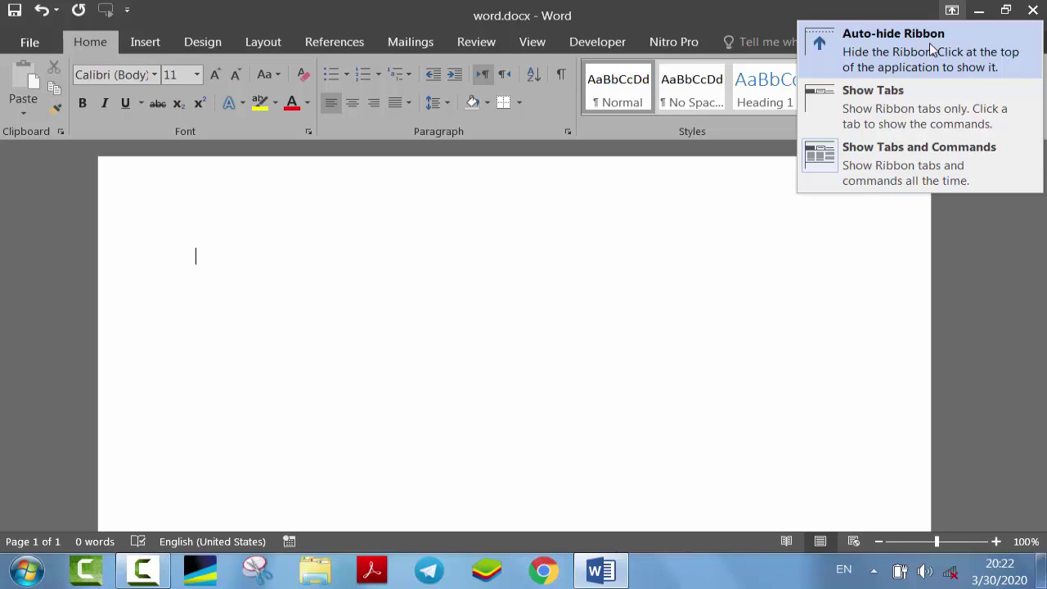
pyautogui.click(932, 49)
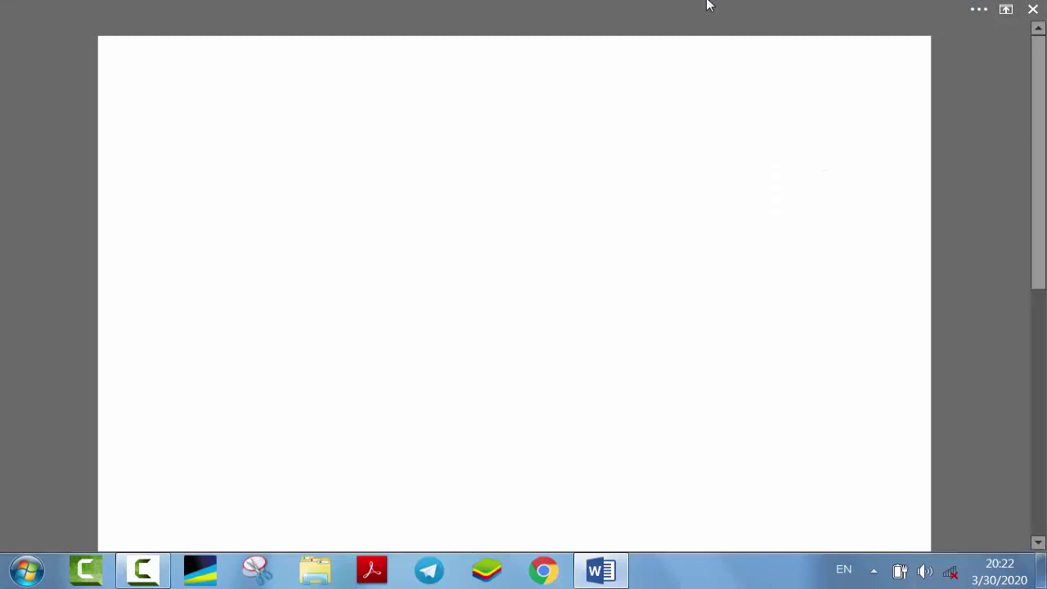
pyautogui.click(1005, 10)
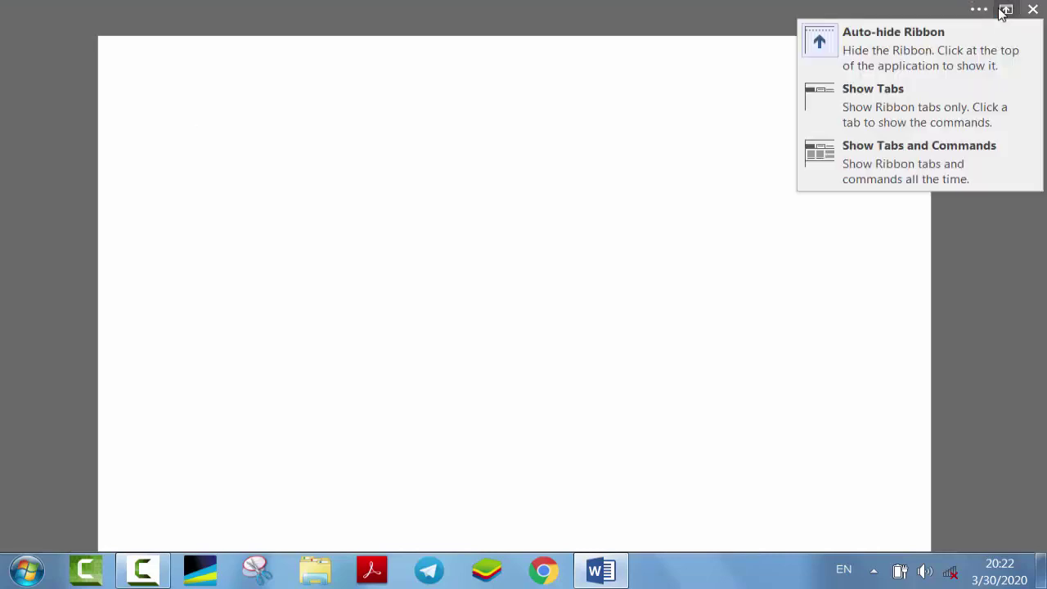
pyautogui.click(979, 106)
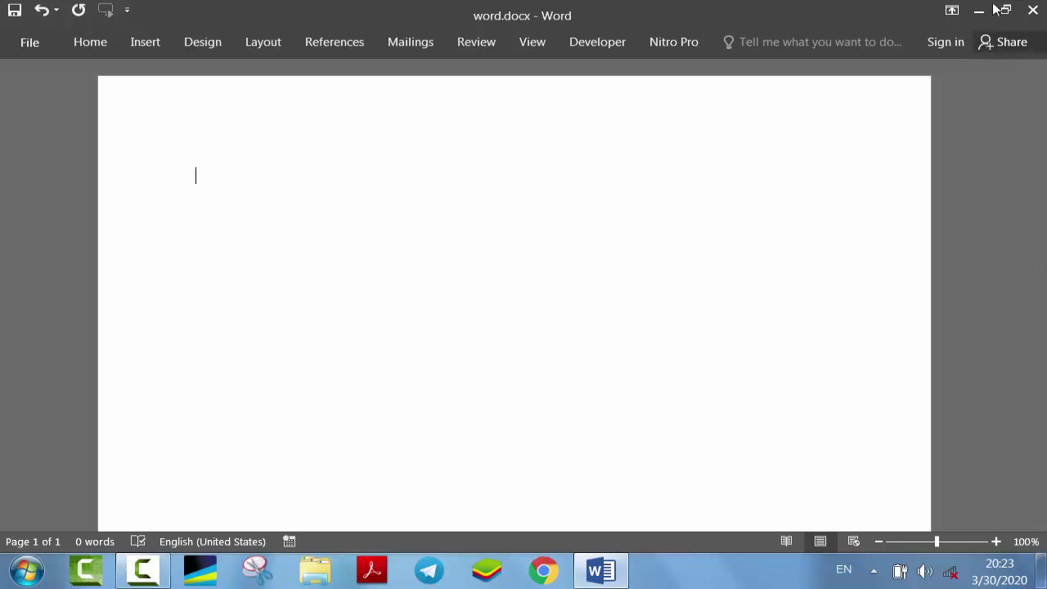
pyautogui.click(953, 11)
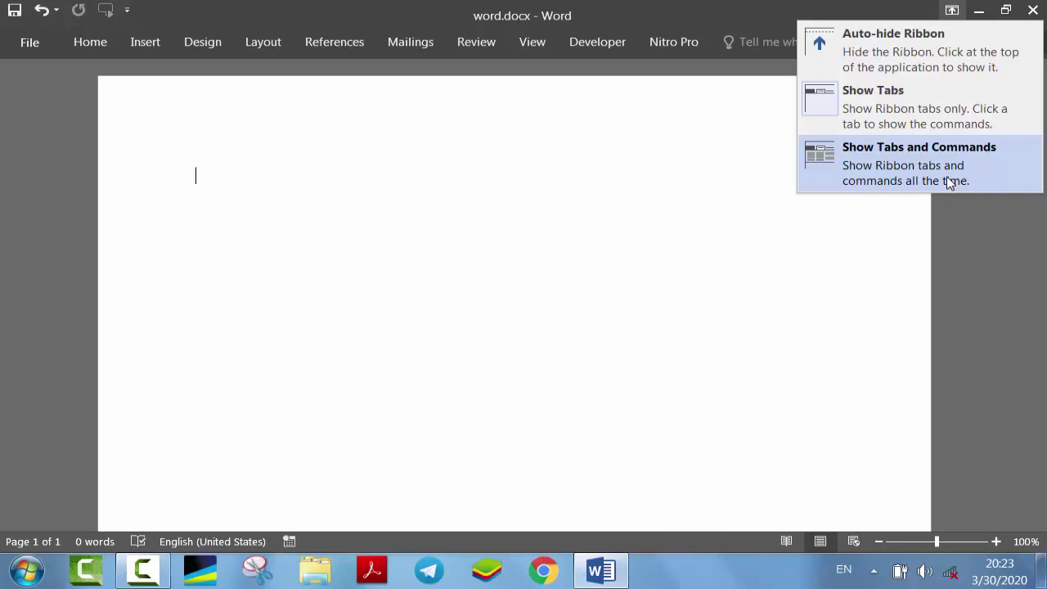
pyautogui.click(950, 182)
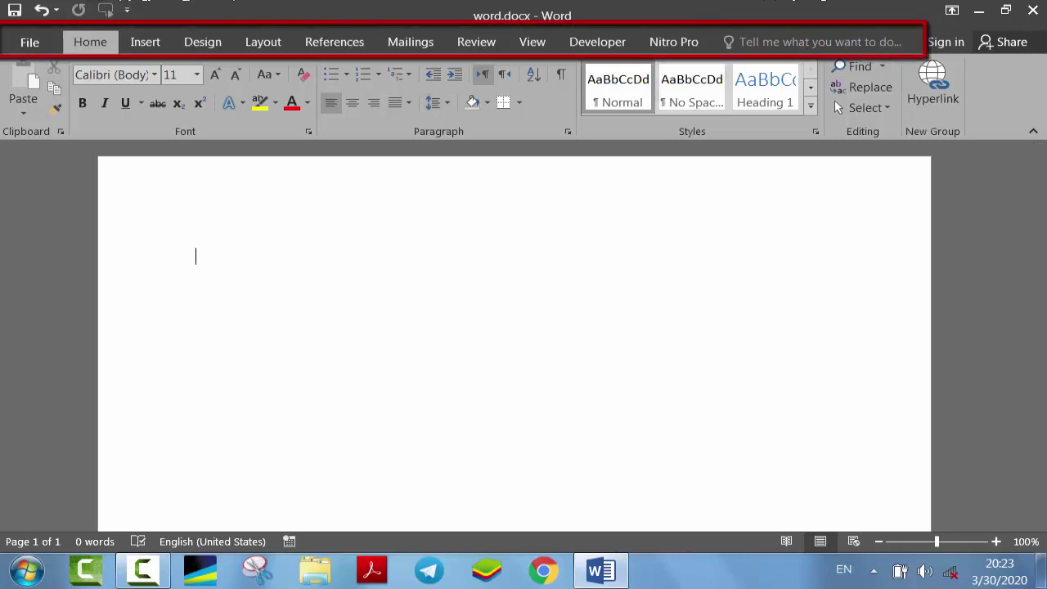
# Look through the Insert, Design and Layout ribbon tabs, then return to Home
pyautogui.click(158, 43)
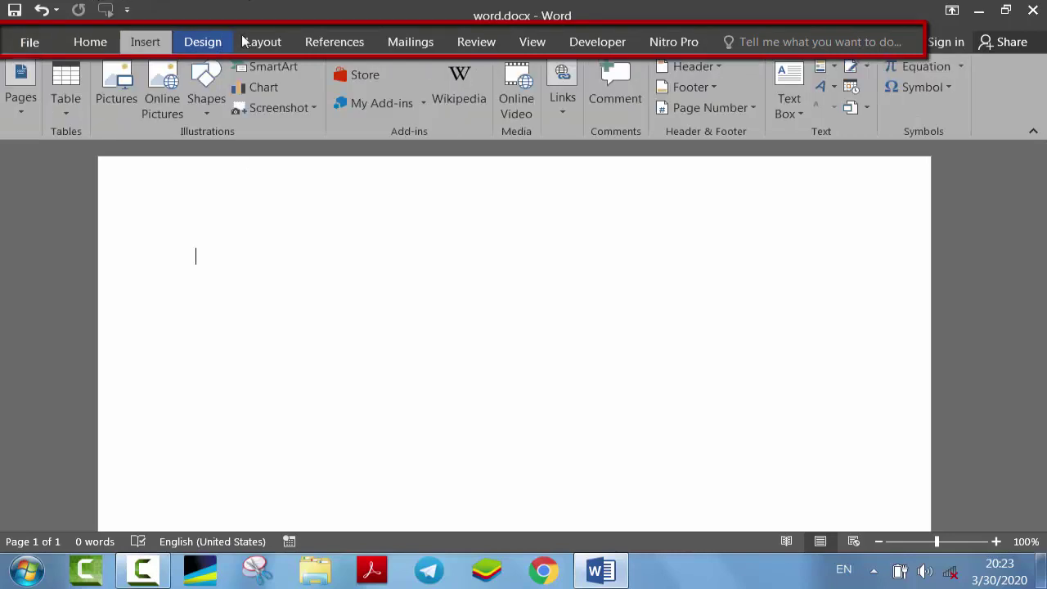
pyautogui.click(284, 41)
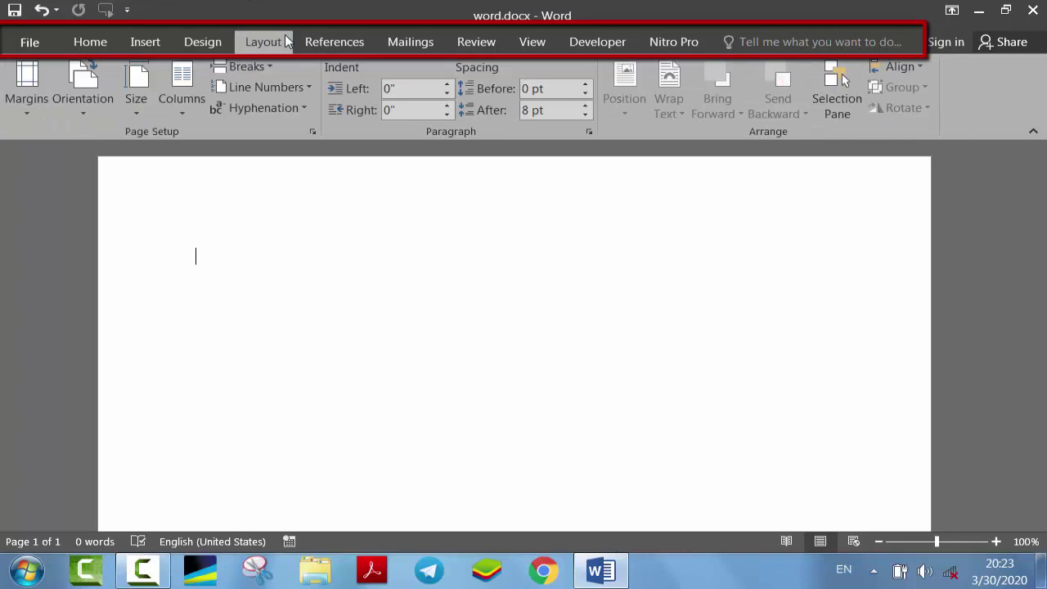
pyautogui.click(84, 45)
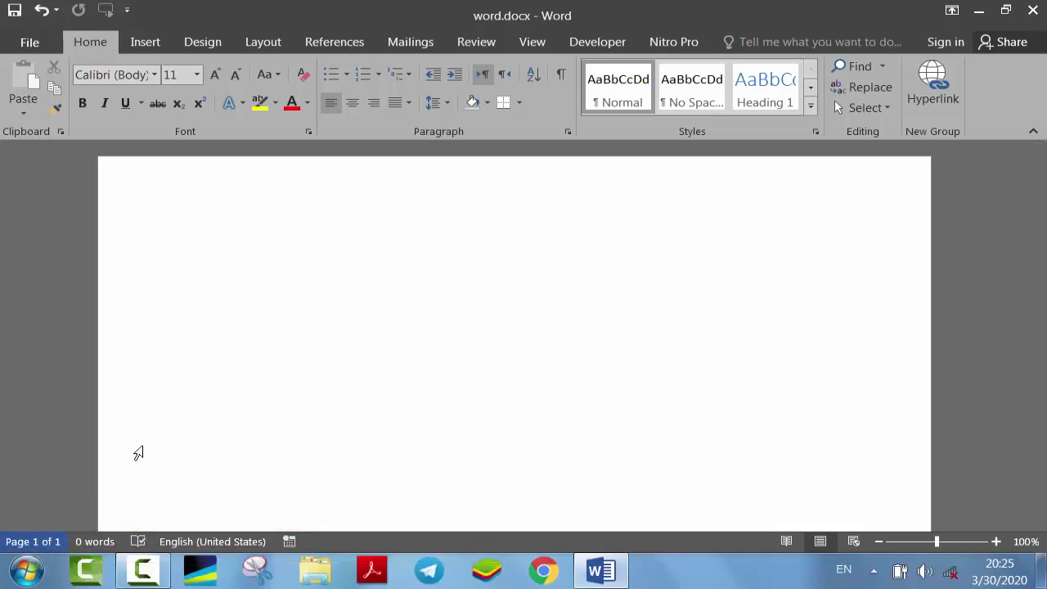
# Add an empty paragraph and a page break so the document reaches page 2
pyautogui.press('Return')
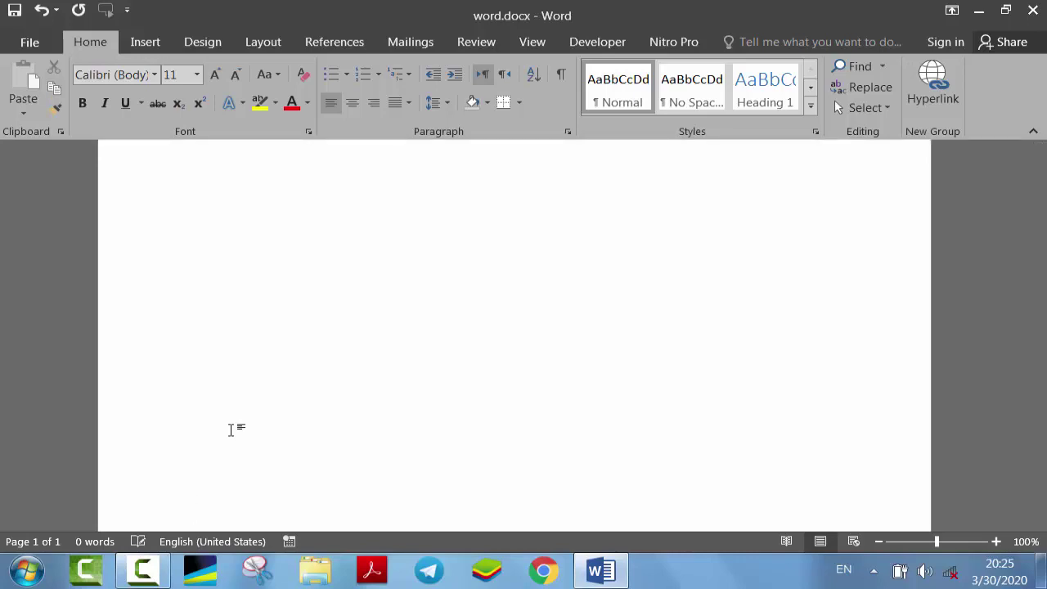
pyautogui.hotkey('ctrl', 'Return')
pyautogui.press('BackSpace')
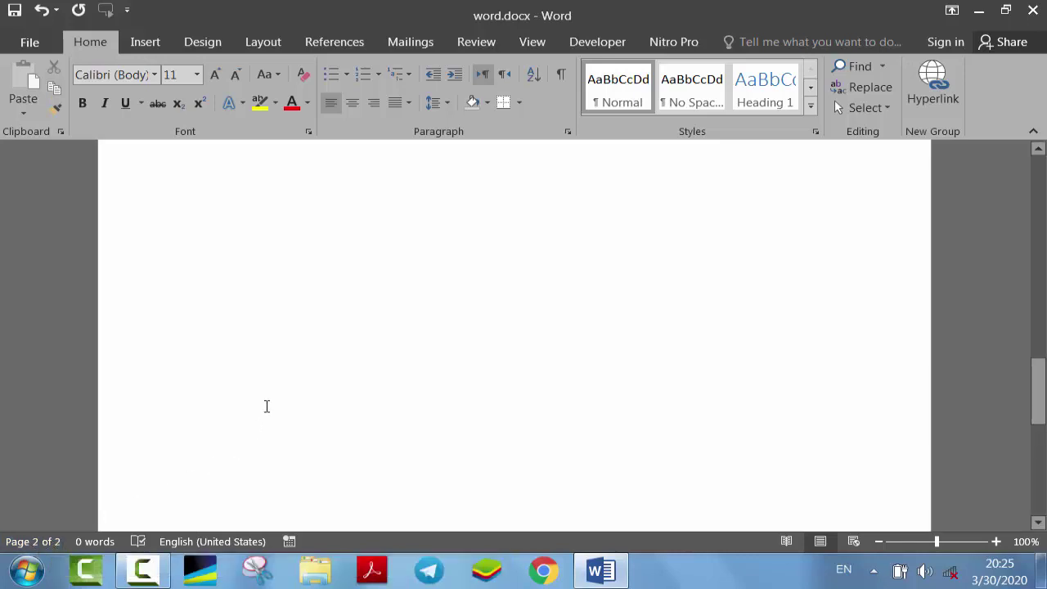
# Generate 239 words of sample text with the =rand() formula and confirm English (United States) proofing
pyautogui.scroll(10, 267, 406)
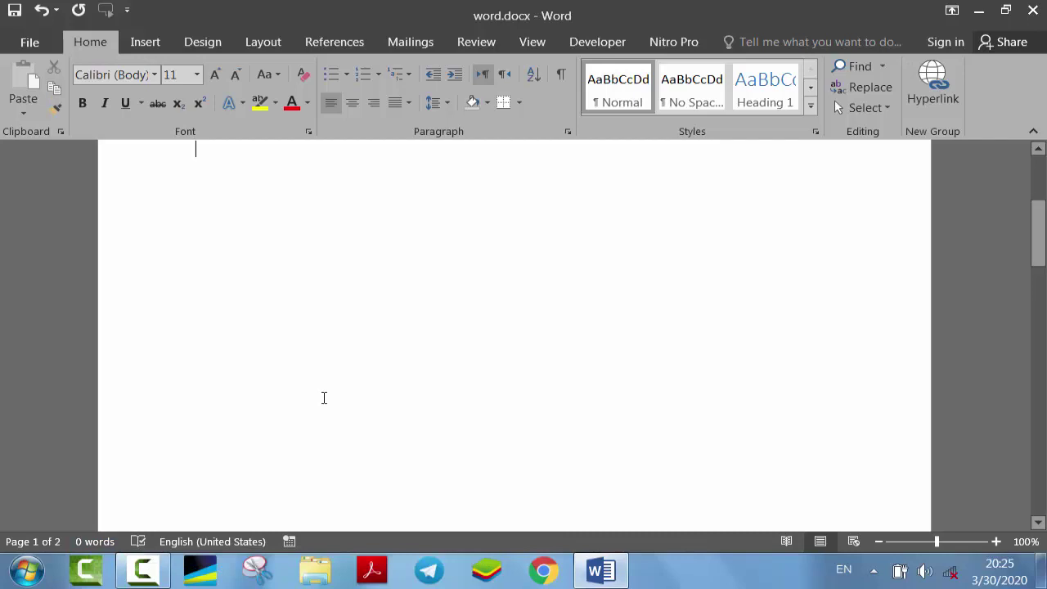
pyautogui.write('=')
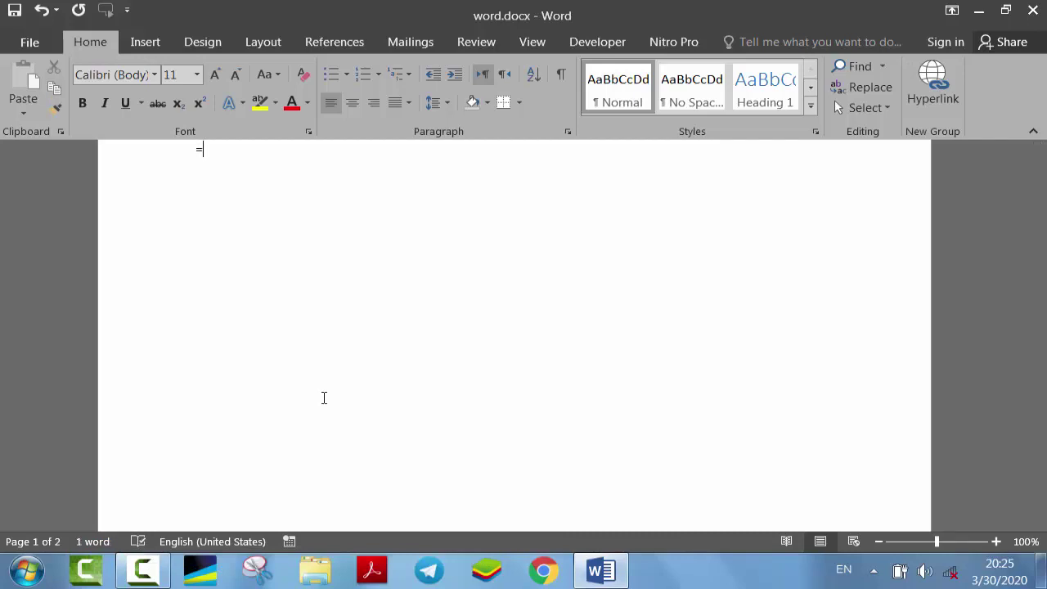
pyautogui.write('and()')
pyautogui.press('Return')
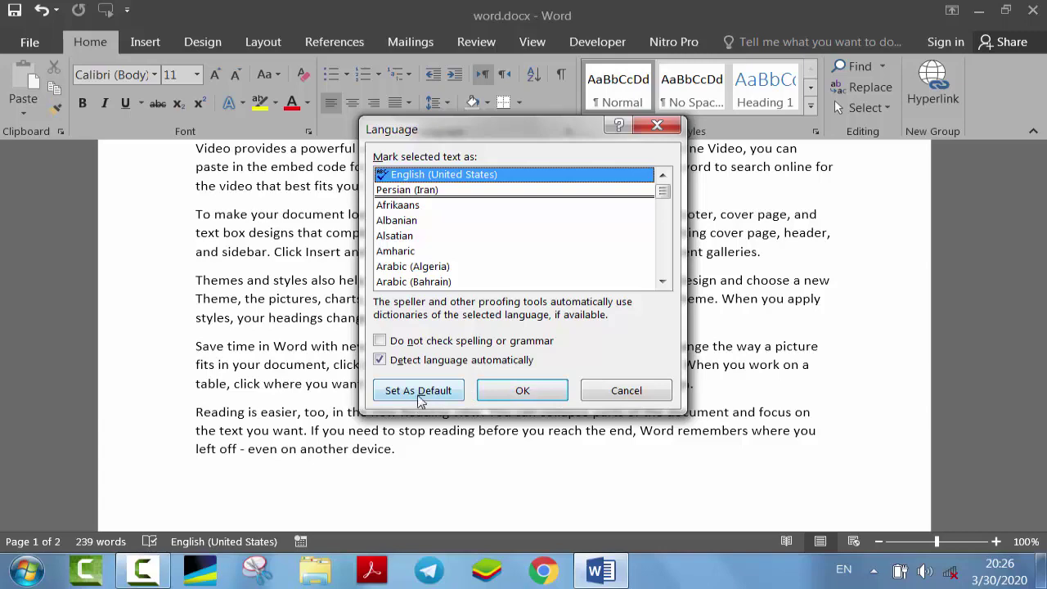
pyautogui.click(523, 393)
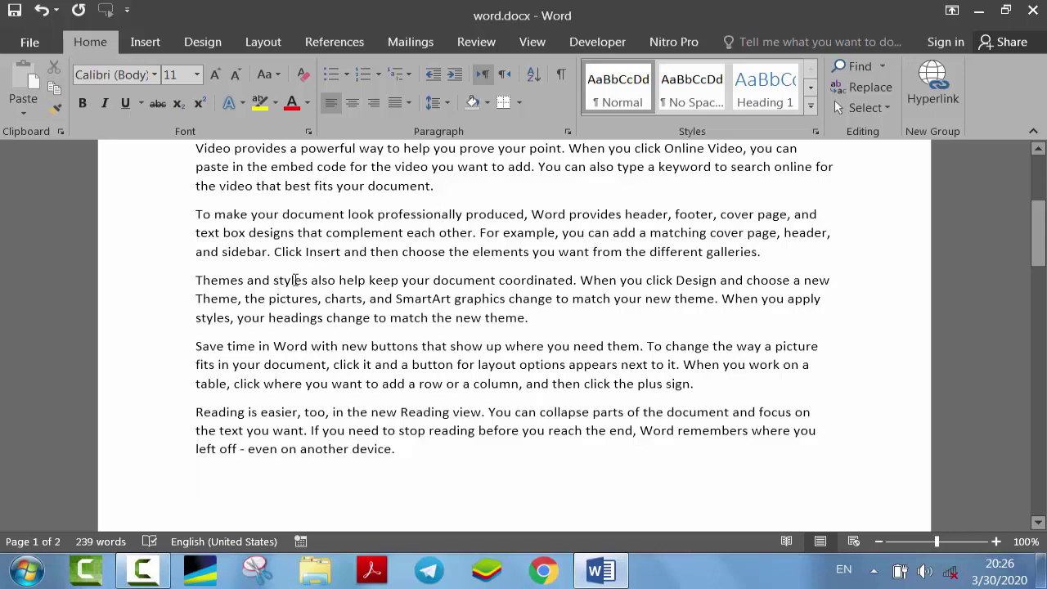
pyautogui.moveTo(295, 280); pyautogui.dragTo(318, 284)
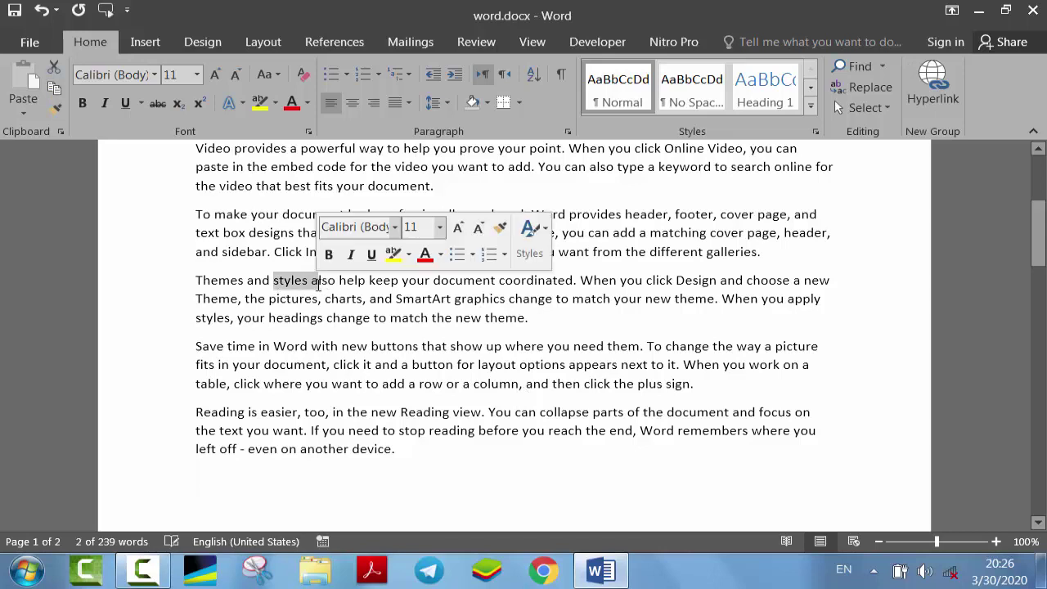
pyautogui.write('hdiuiel')
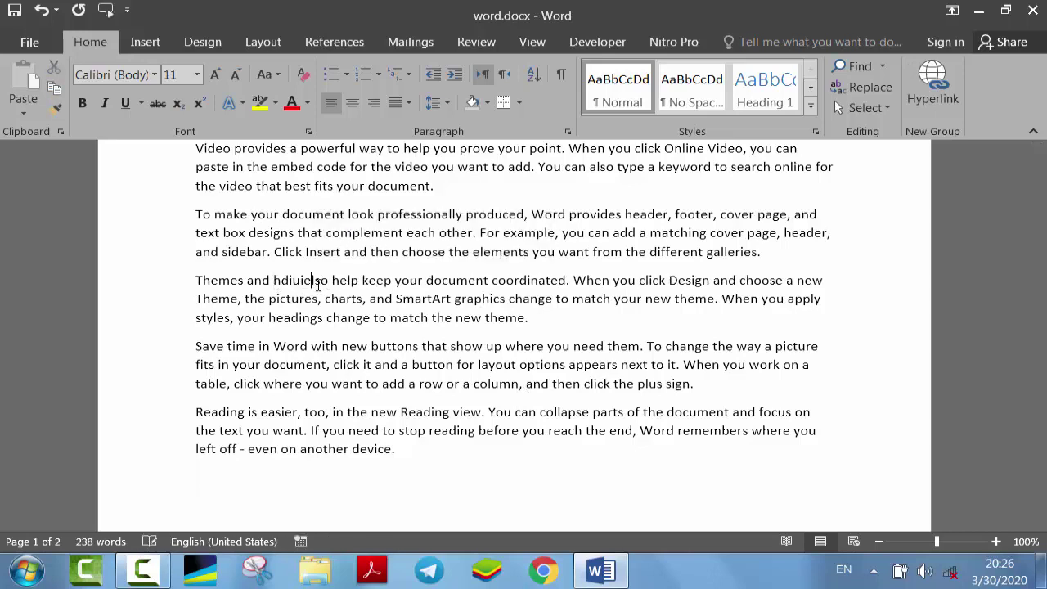
pyautogui.press('BackSpace')
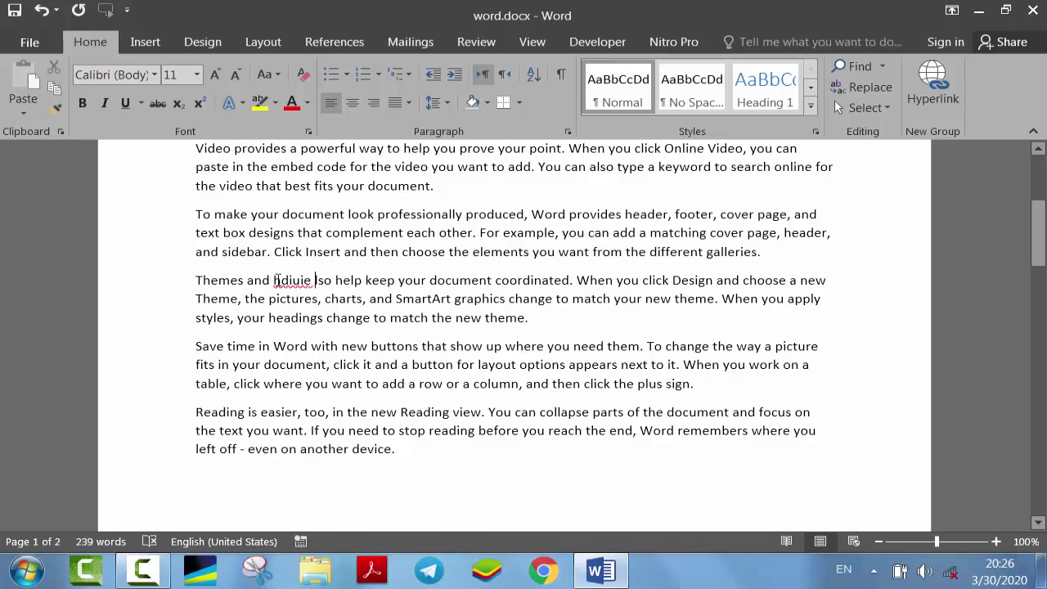
pyautogui.moveTo(274, 280); pyautogui.dragTo(319, 280)
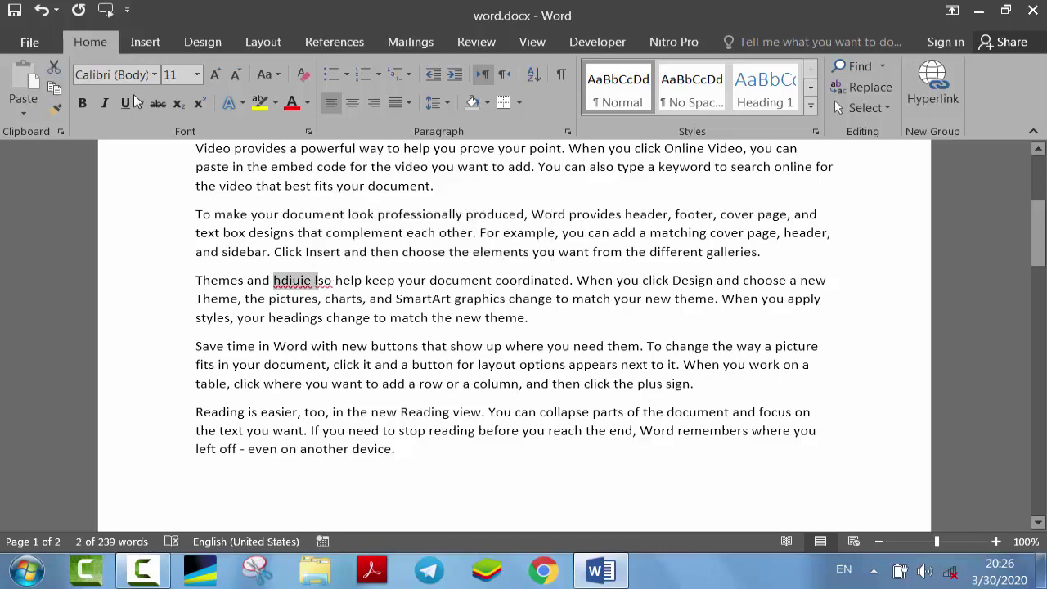
pyautogui.click(43, 11)
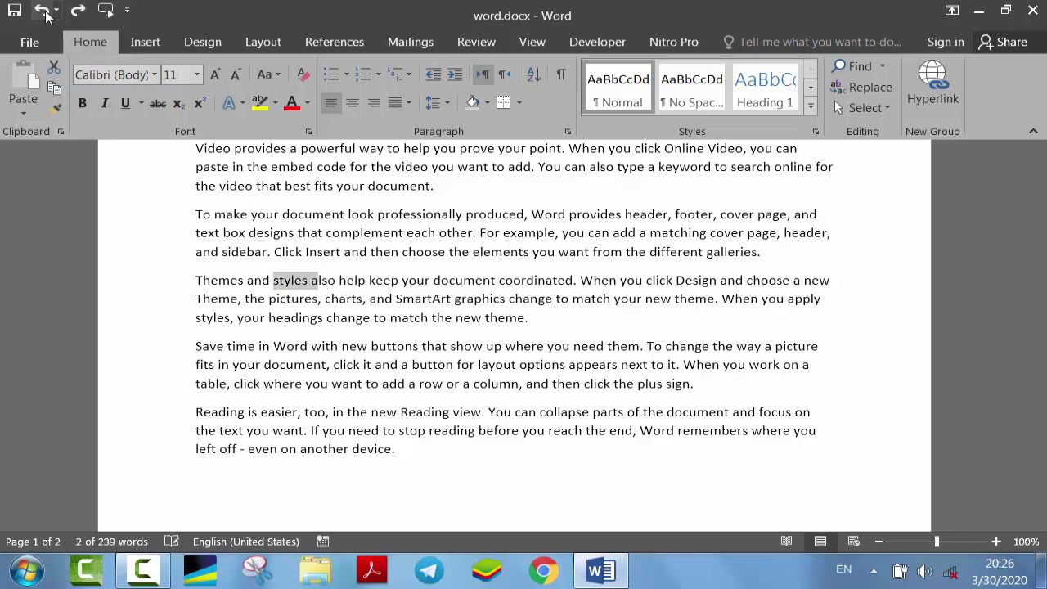
pyautogui.click(426, 470)
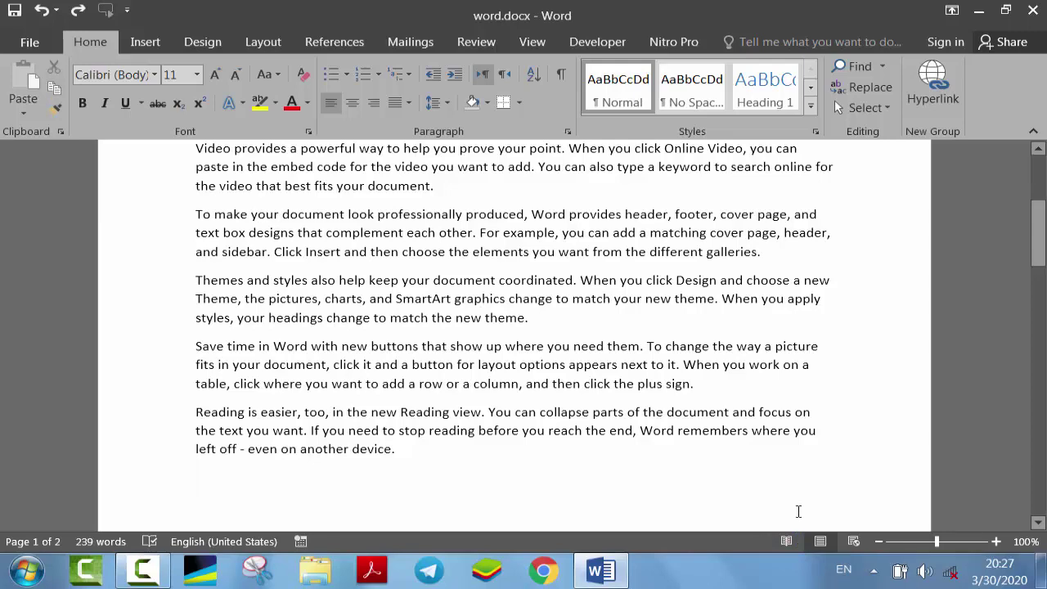
pyautogui.click(792, 543)
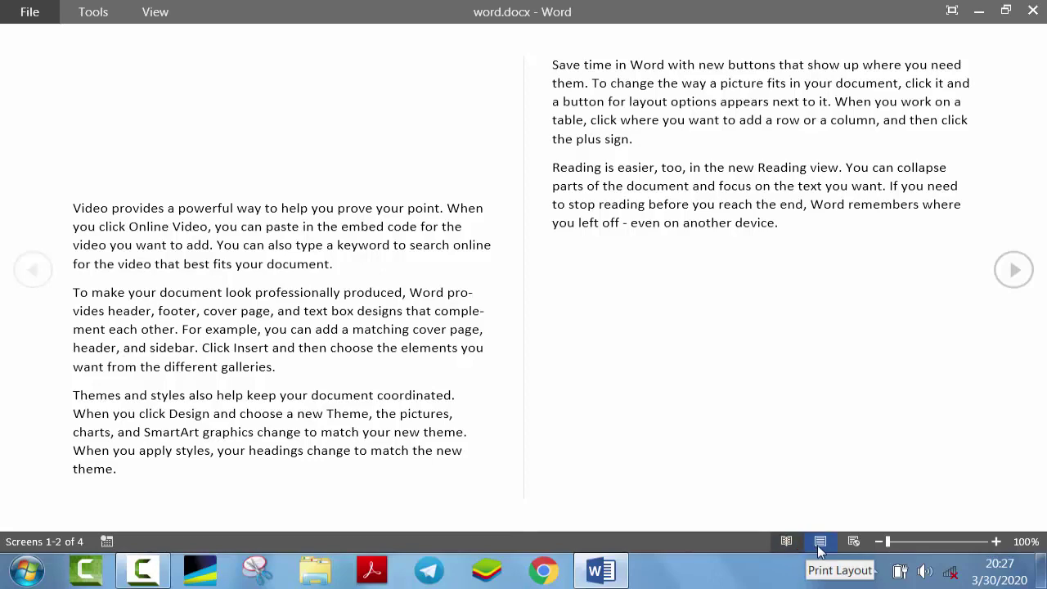
pyautogui.click(818, 547)
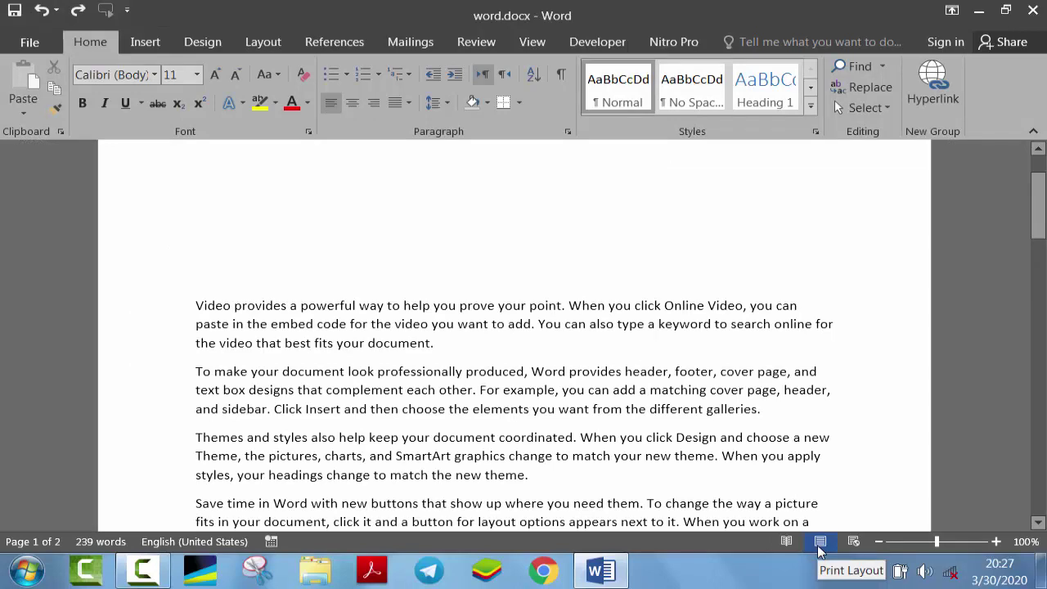
pyautogui.press('Down')
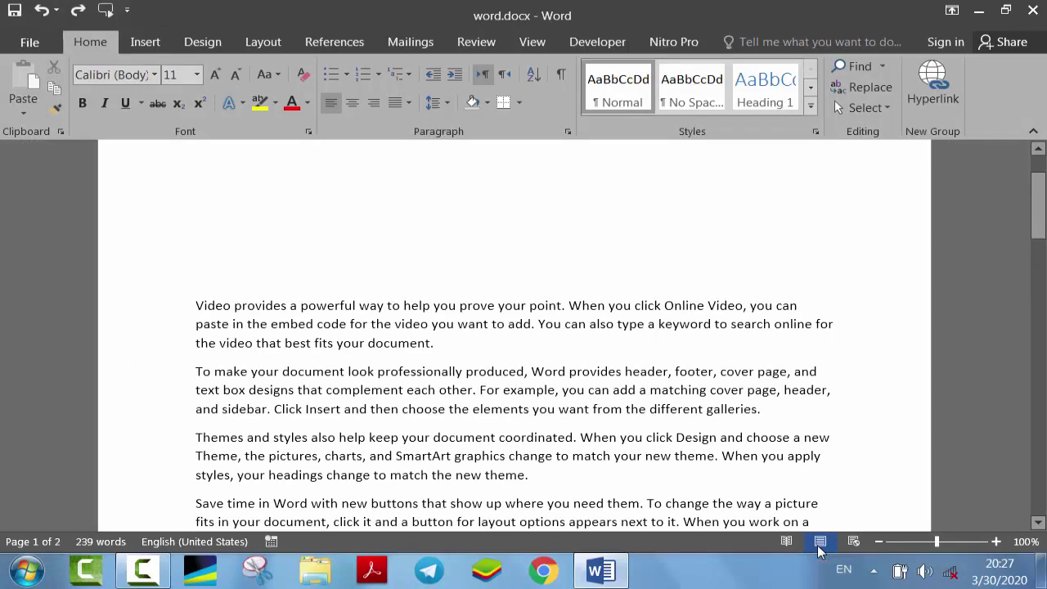
pyautogui.press('BackSpace')
pyautogui.scroll(-1, 821, 551)
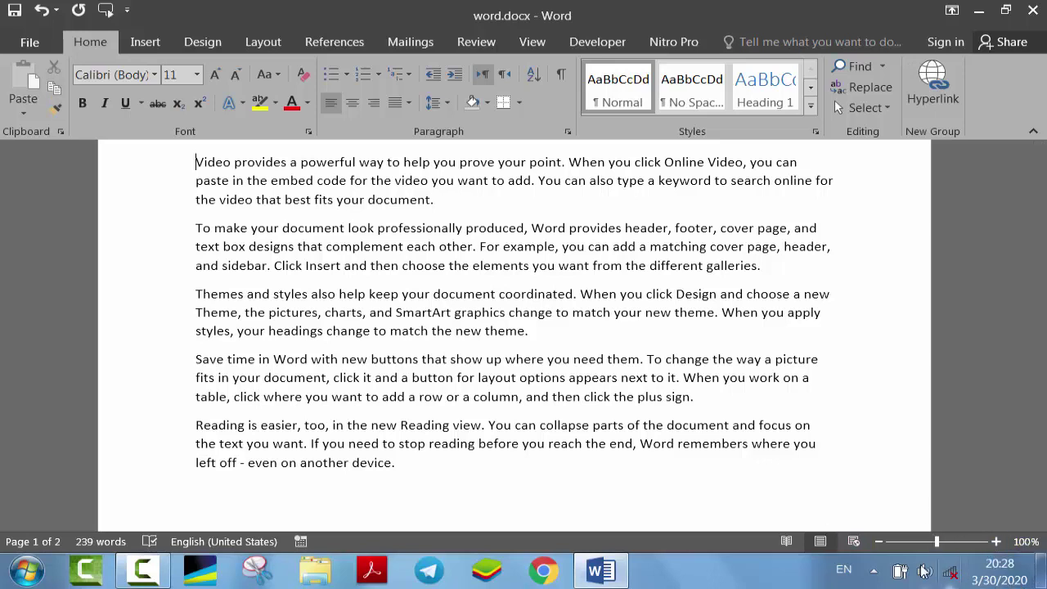
pyautogui.click(997, 542)
pyautogui.click(997, 542)
pyautogui.click(997, 542)
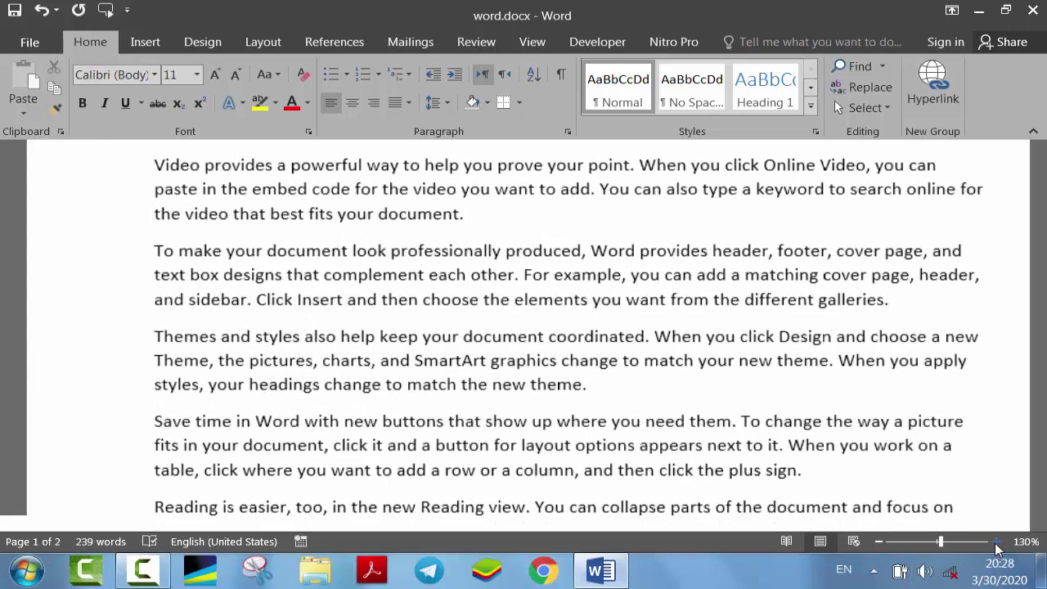
pyautogui.click(997, 542)
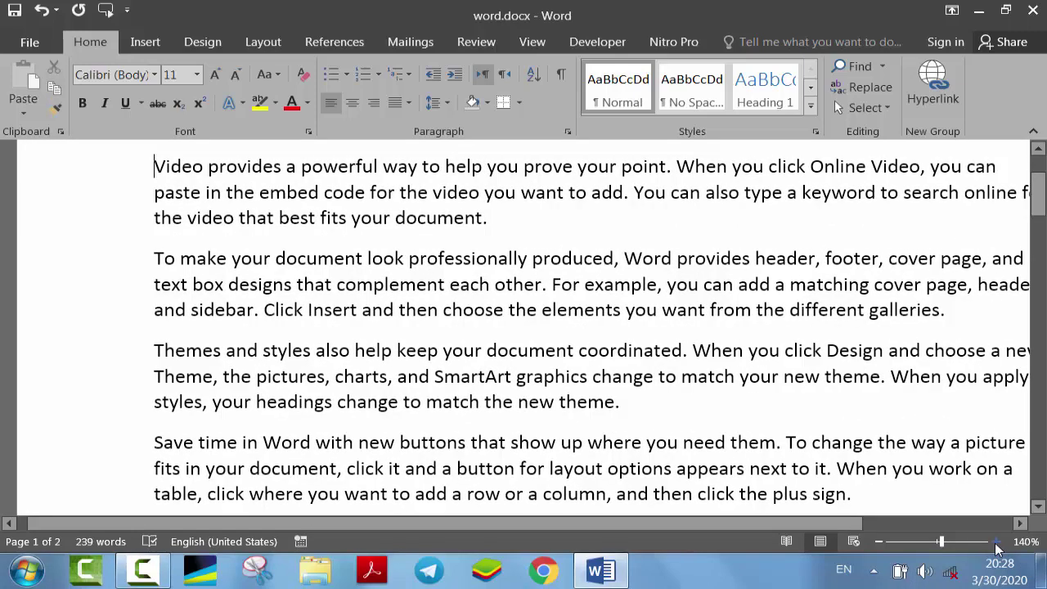
pyautogui.click(880, 542)
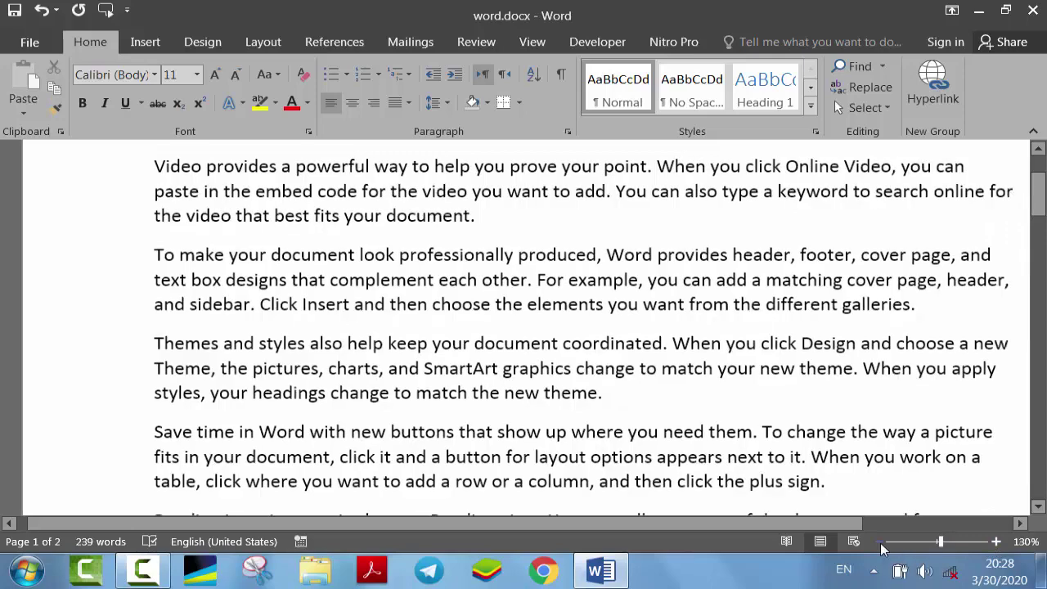
pyautogui.click(881, 543)
pyautogui.click(882, 543)
pyautogui.click(882, 543)
pyautogui.click(882, 542)
pyautogui.click(882, 543)
pyautogui.click(881, 543)
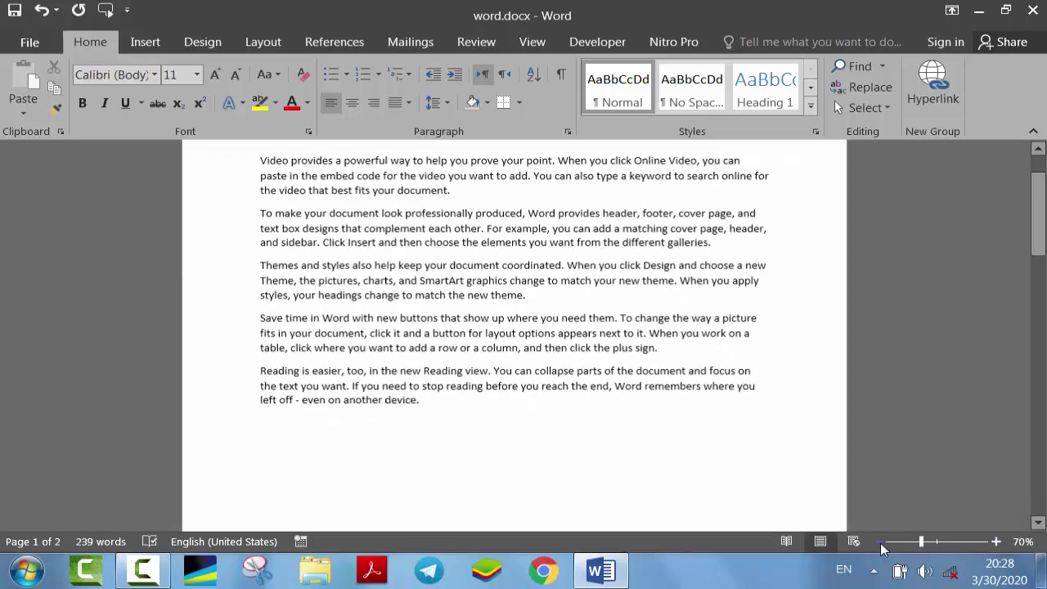
pyautogui.click(882, 542)
pyautogui.click(881, 542)
pyautogui.click(882, 543)
pyautogui.click(881, 543)
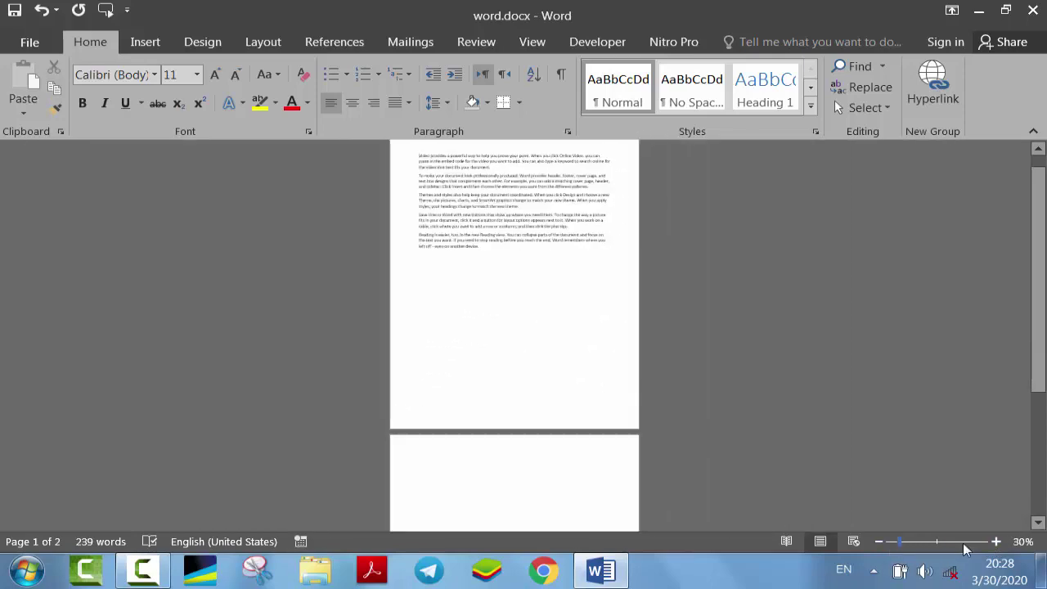
pyautogui.click(998, 547)
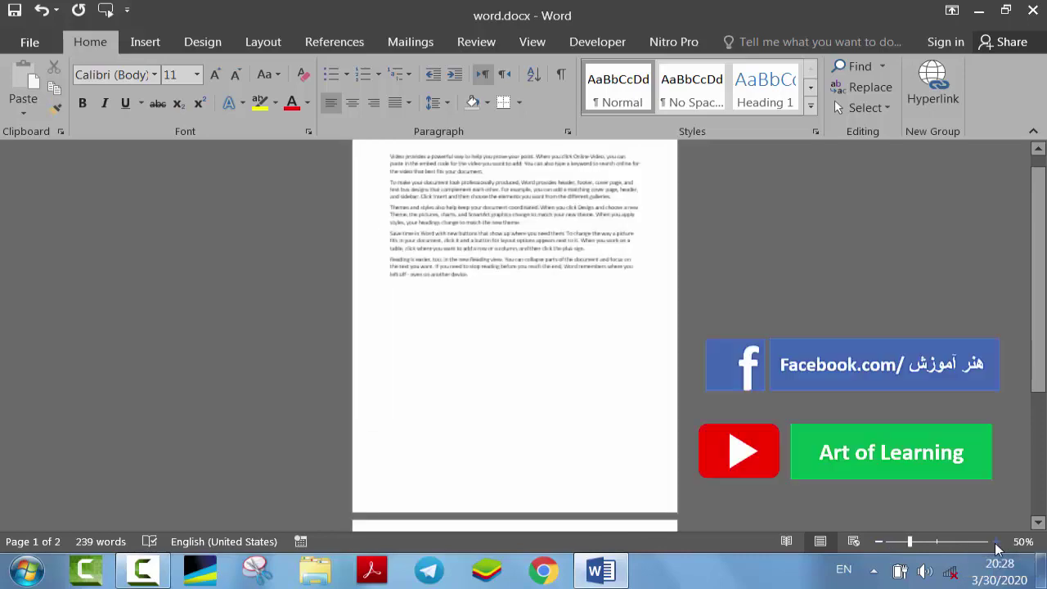
pyautogui.click(998, 547)
pyautogui.click(997, 546)
pyautogui.click(997, 546)
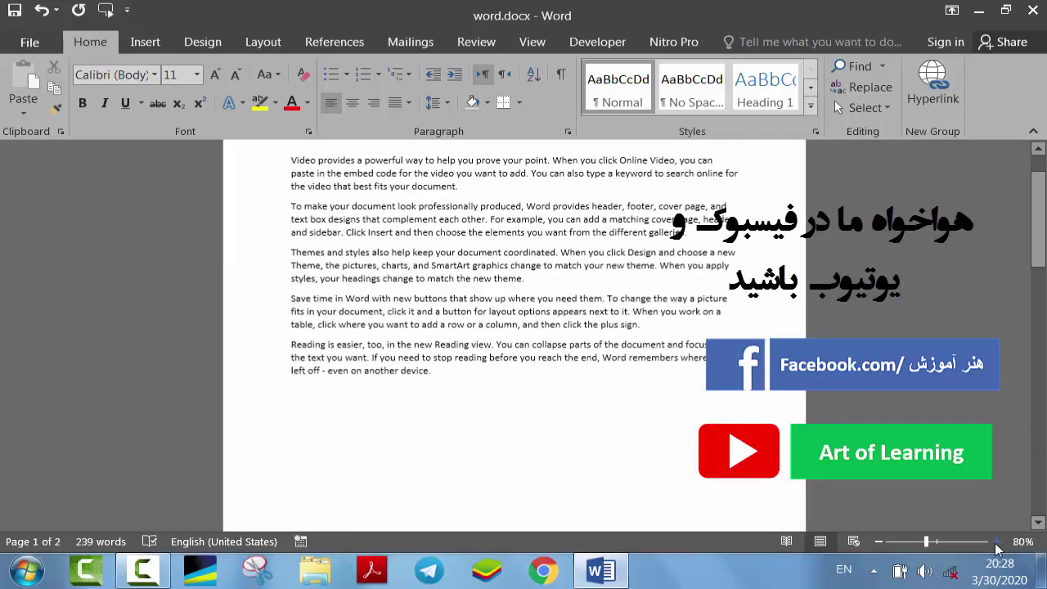
pyautogui.click(998, 547)
pyautogui.click(997, 546)
pyautogui.click(998, 547)
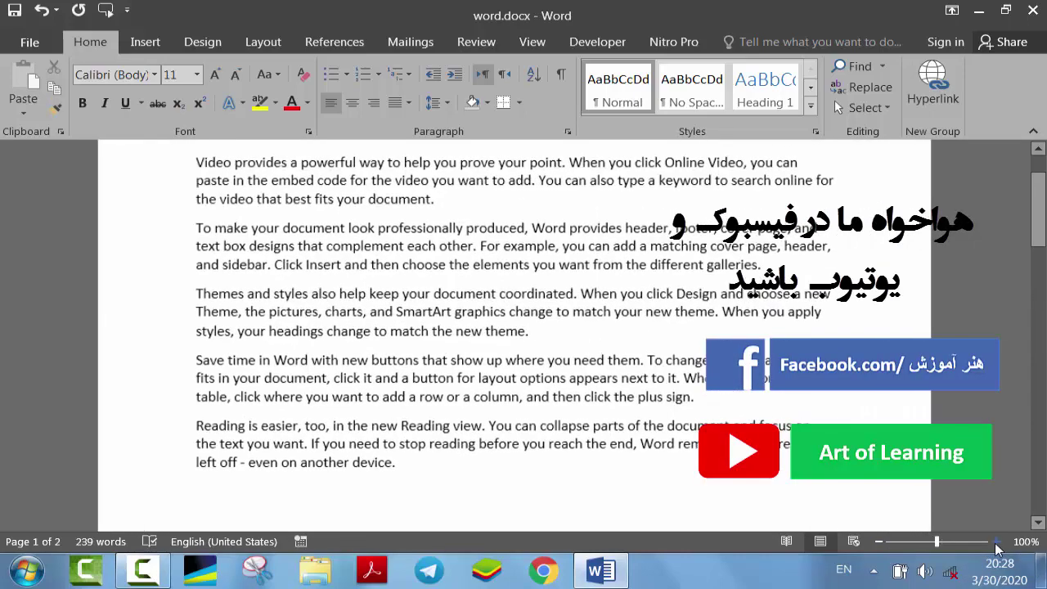